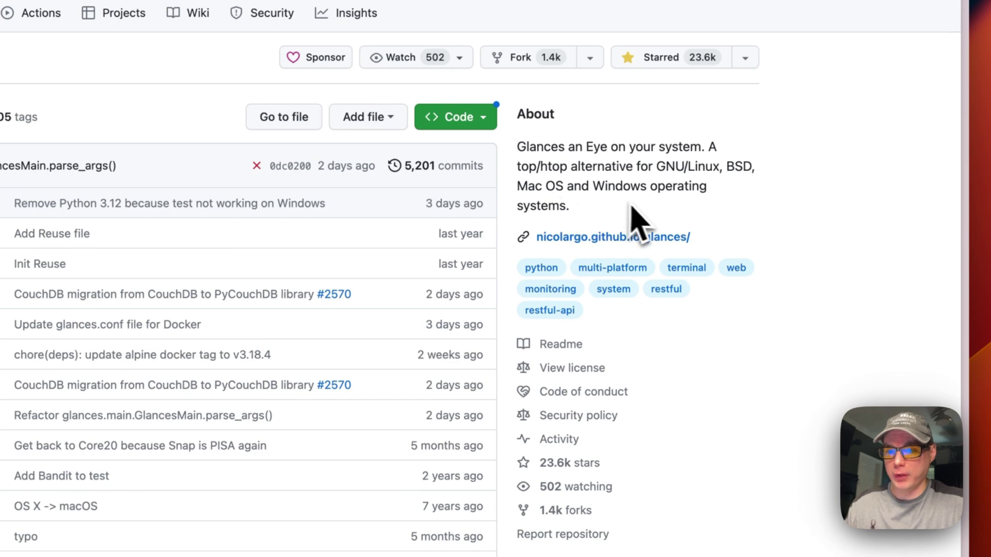
# - Examine the Glances repository's description, file list and README, including the summary and the client/server monitoring overview
pyautogui.scroll(-15, 471, 307)
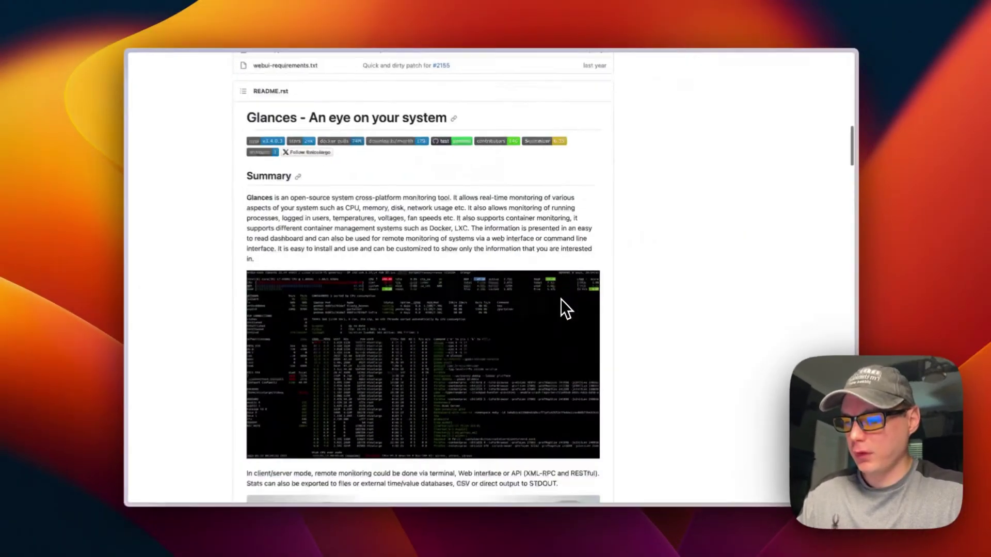
pyautogui.scroll(2, 485, 212)
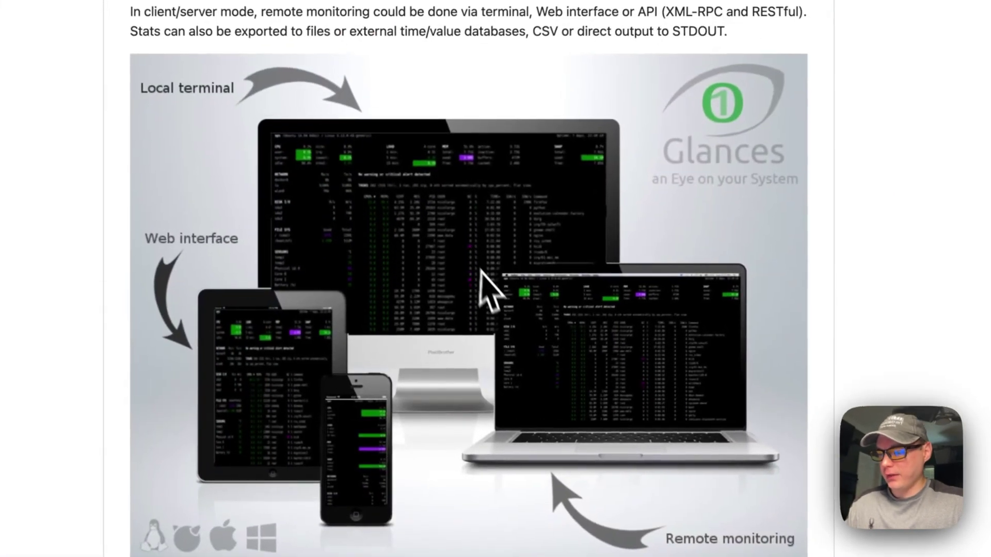
pyautogui.scroll(-3, 460, 449)
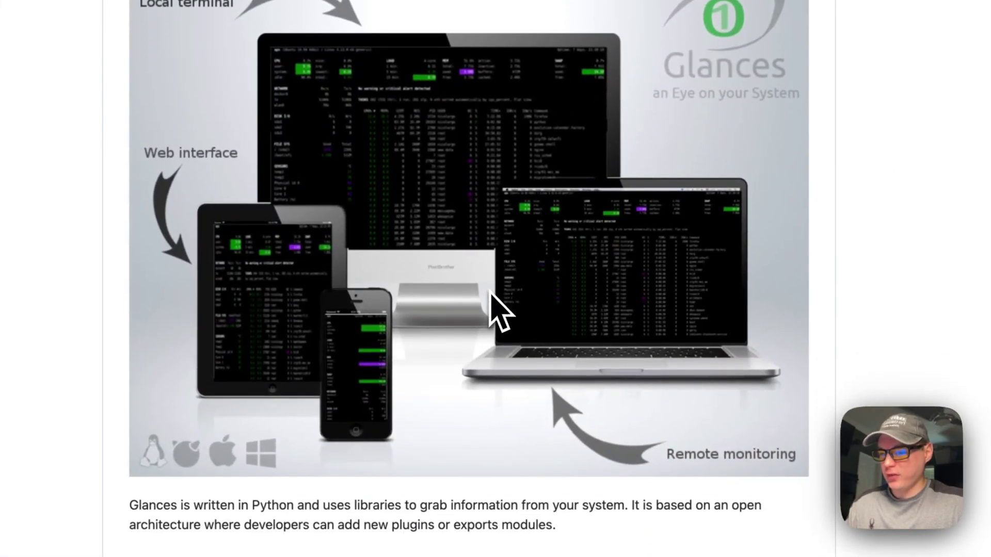
pyautogui.scroll(-1, 402, 291)
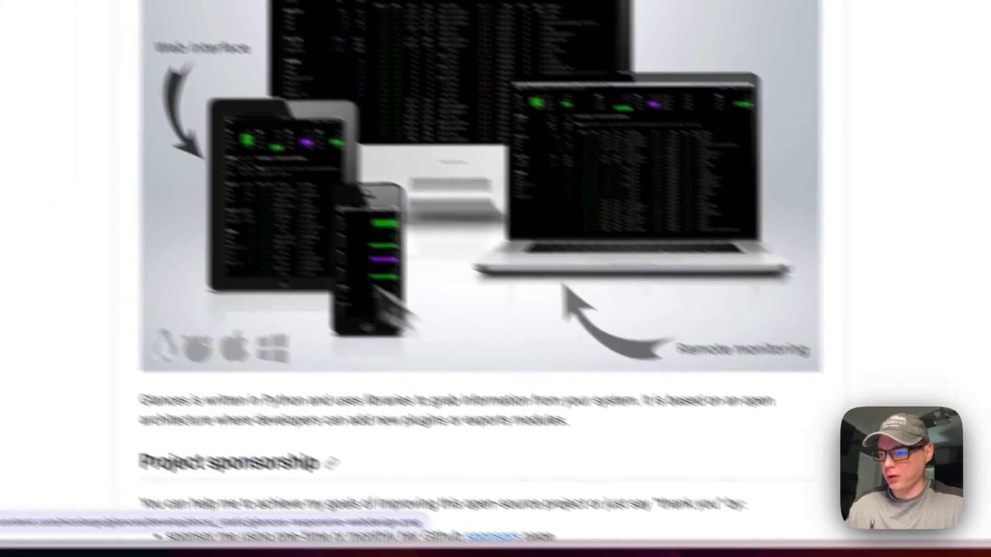
pyautogui.scroll(3, 276, 195)
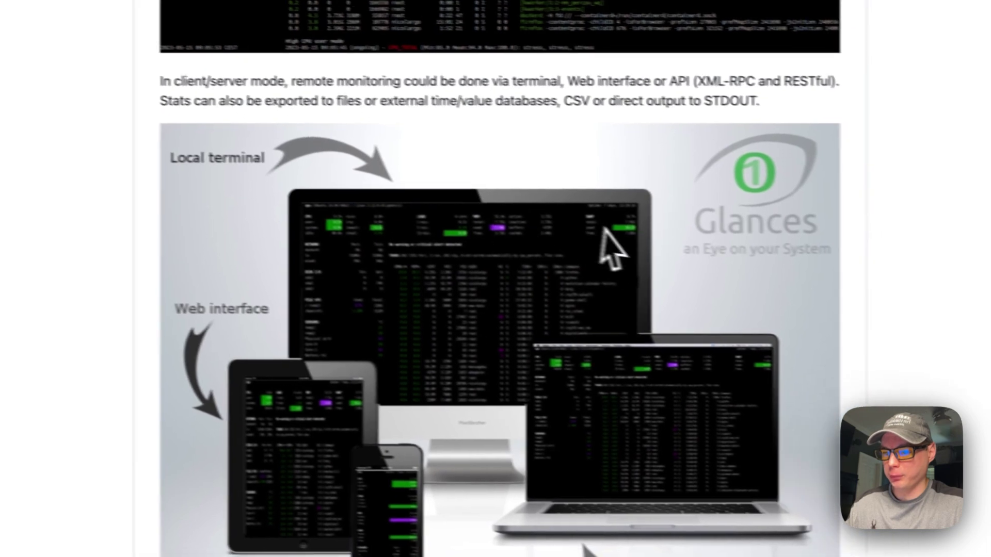
pyautogui.scroll(-8, 473, 371)
pyautogui.scroll(20, 471, 371)
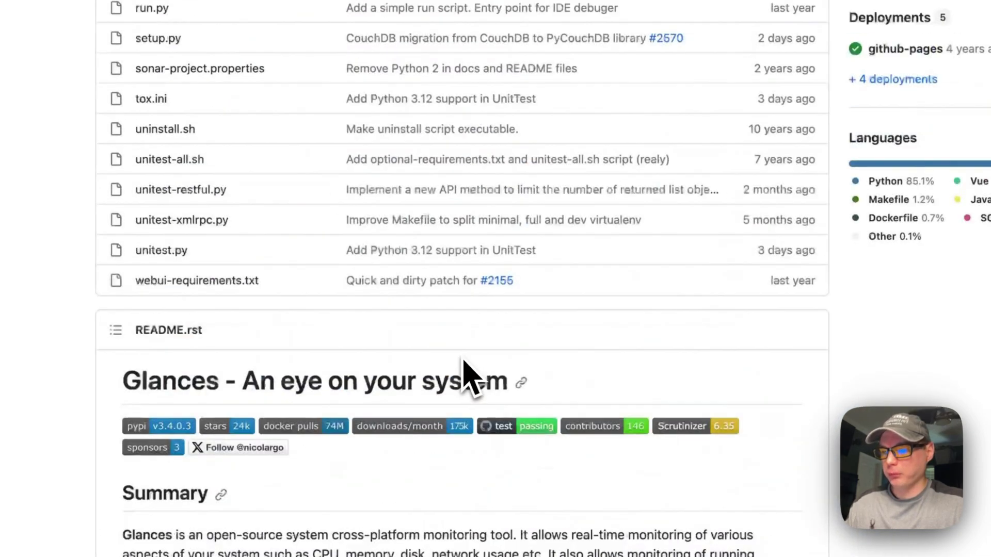
pyautogui.scroll(-5, 471, 371)
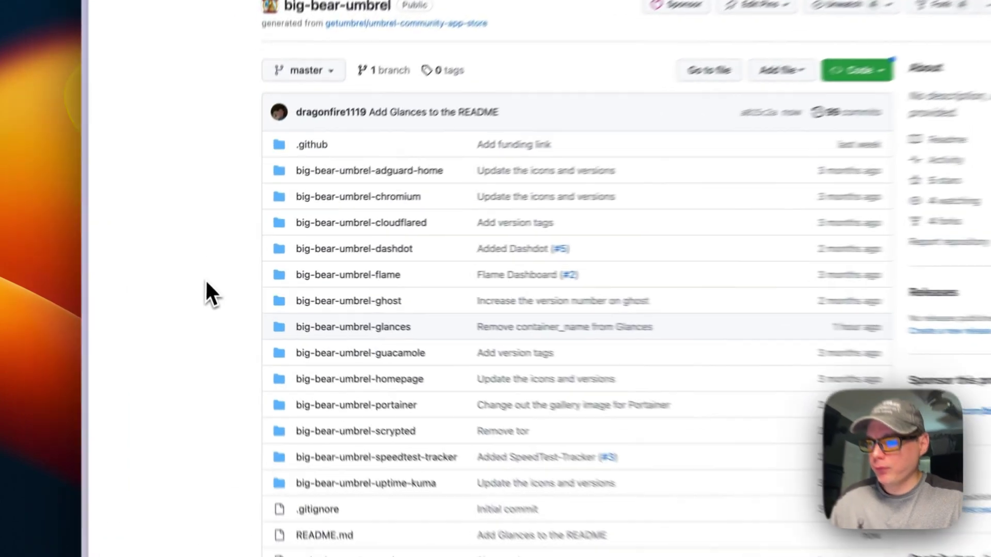
# - Review the big-bear-umbrel repository's README, covering the Apps table and the UI and CLI how-to sections
pyautogui.scroll(-6, 209, 305)
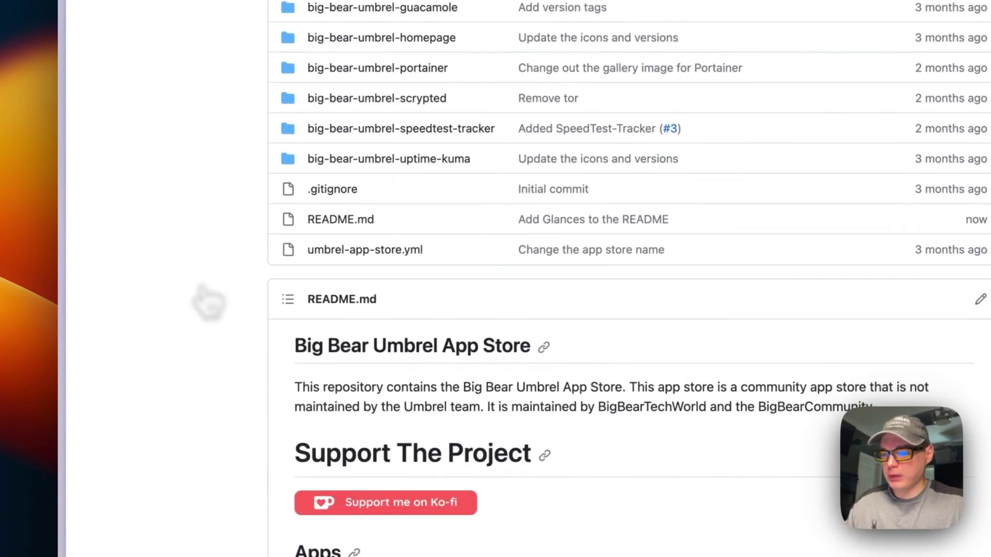
pyautogui.scroll(-4, 209, 305)
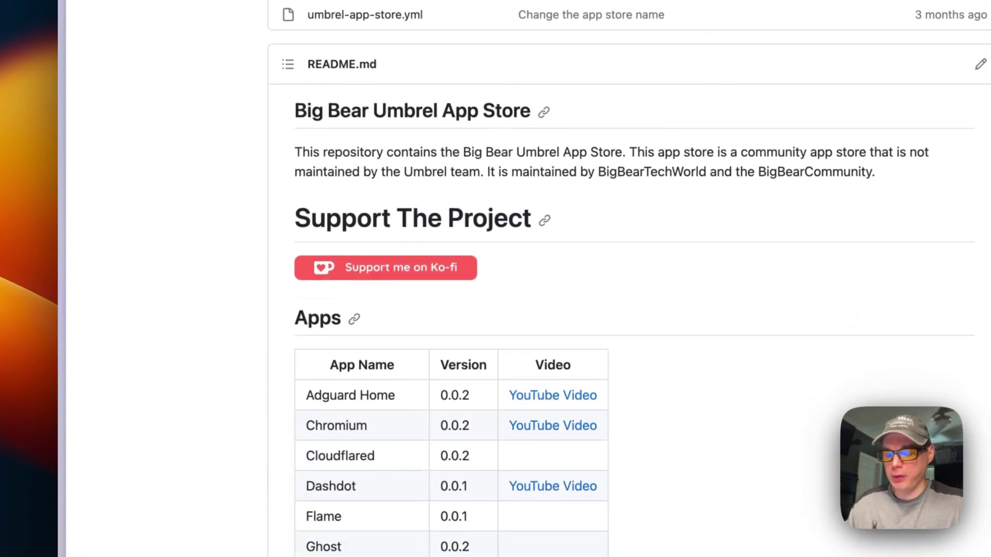
pyautogui.scroll(-4, 228, 286)
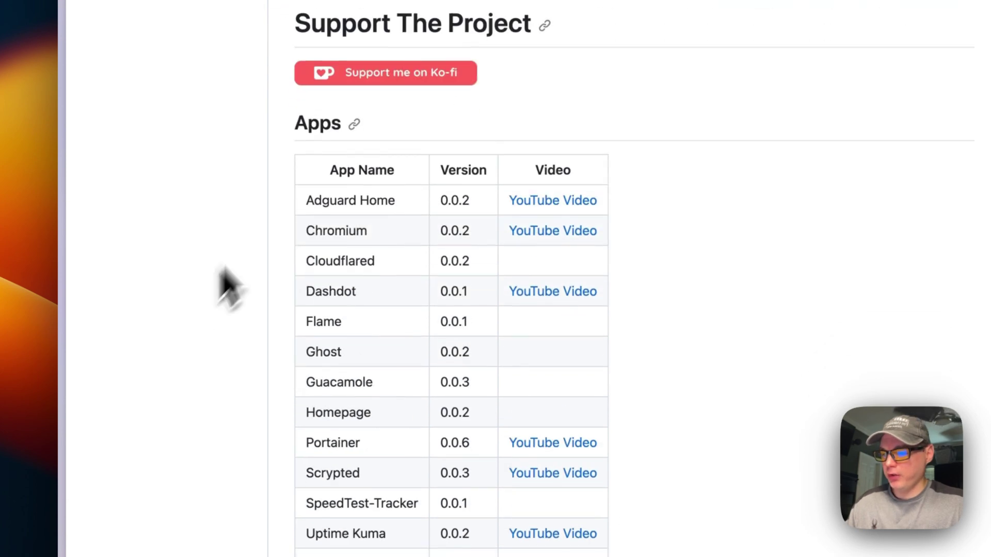
pyautogui.scroll(-4, 362, 351)
pyautogui.scroll(4, 326, 228)
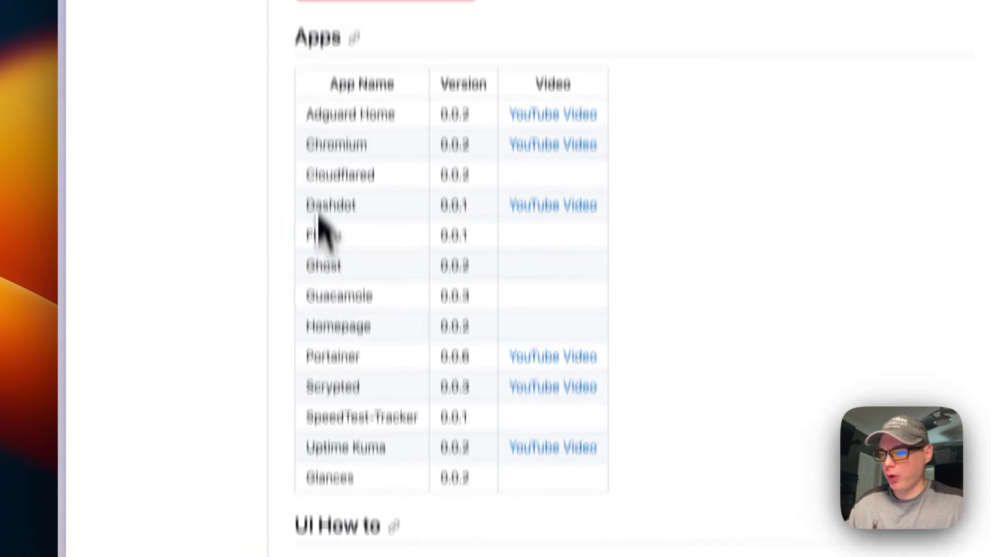
pyautogui.scroll(3, 238, 248)
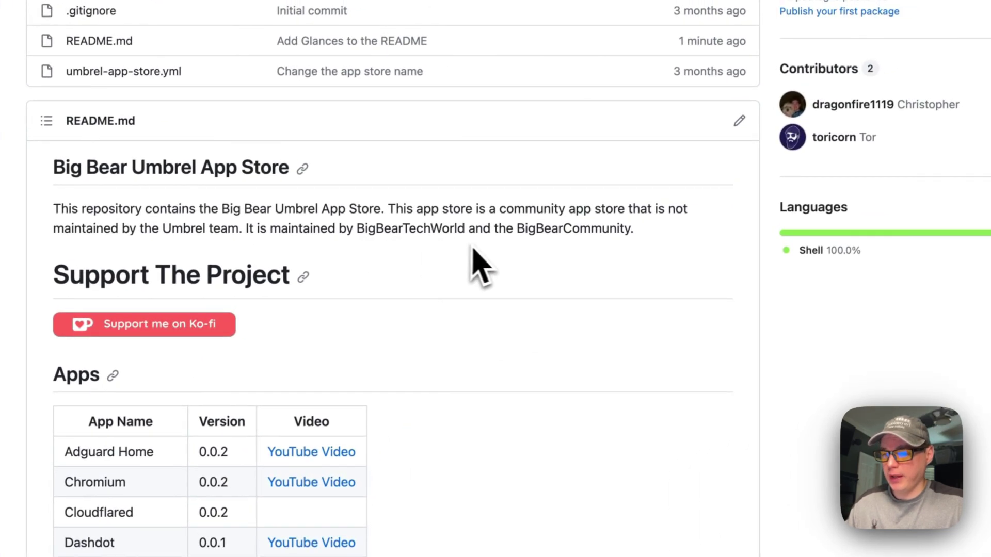
pyautogui.scroll(-6, 103, 331)
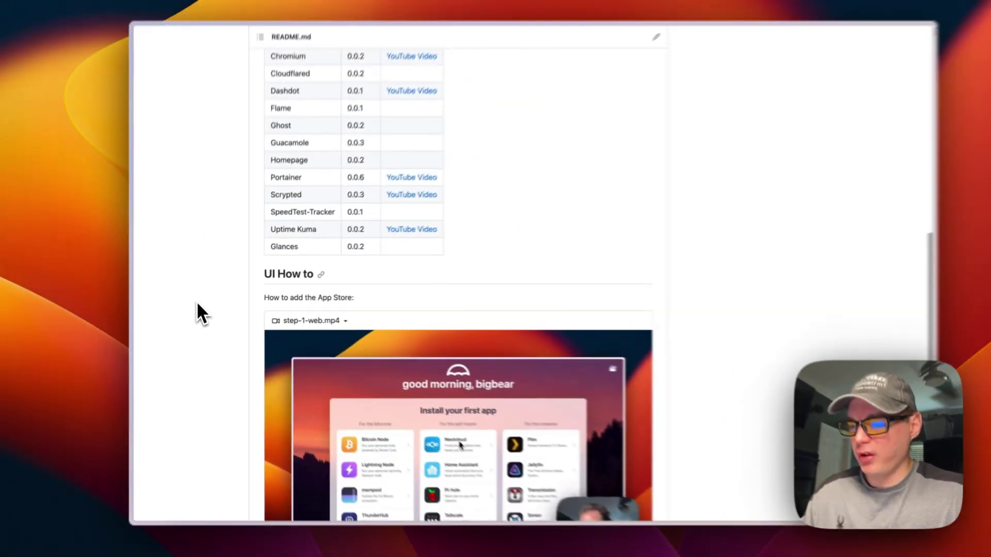
pyautogui.scroll(-8, 200, 303)
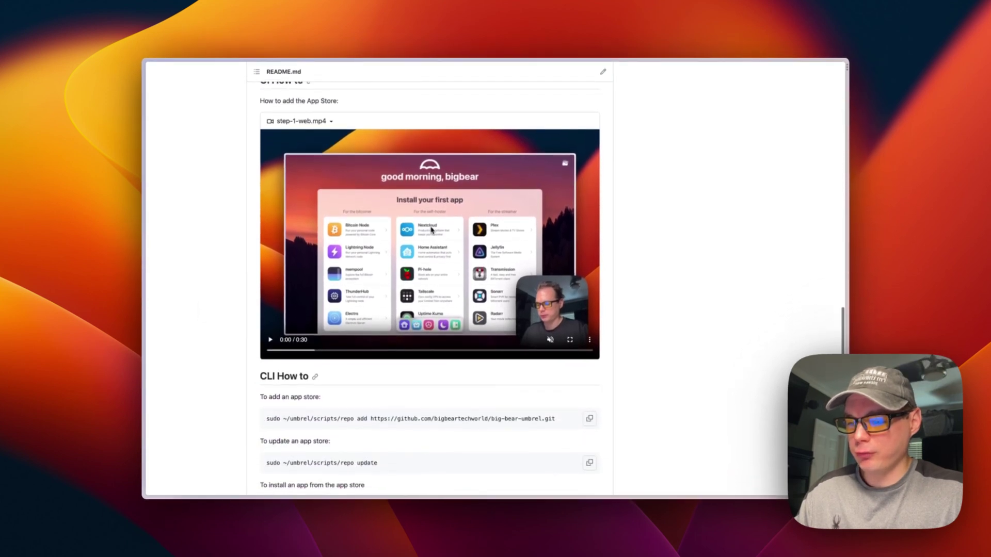
pyautogui.scroll(3, 430, 289)
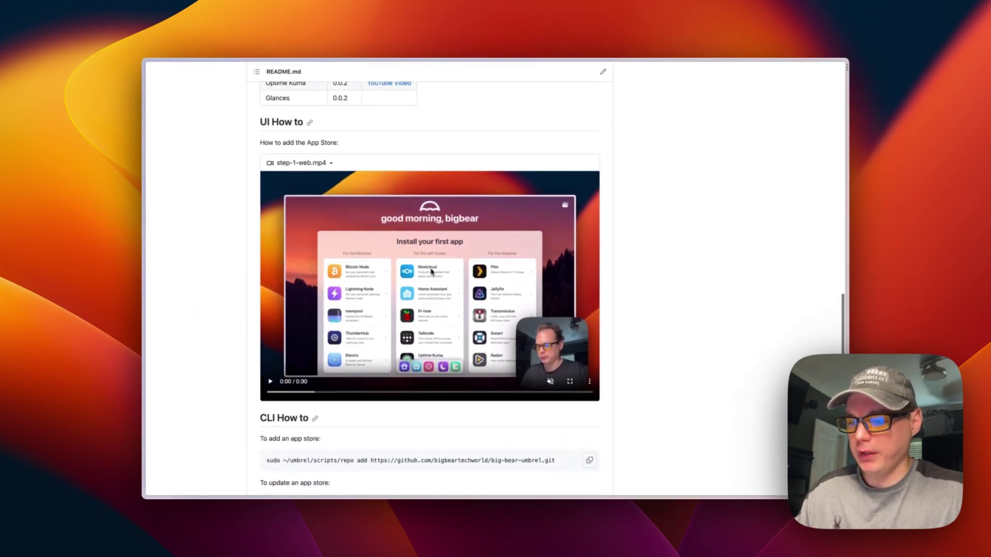
pyautogui.scroll(4, 205, 312)
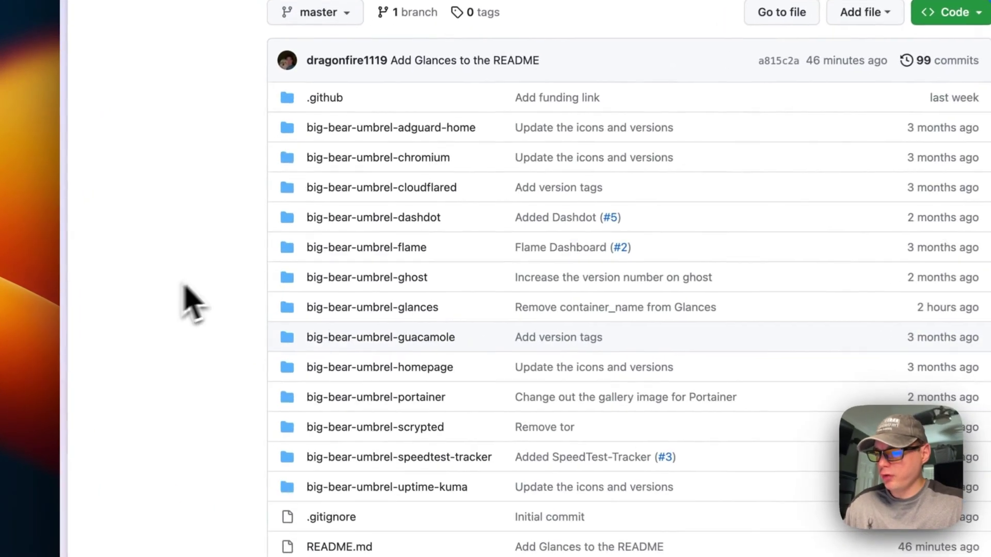
# - Open the big-bear-umbrel-glances folder and look inside its data subfolder
pyautogui.click(383, 308)
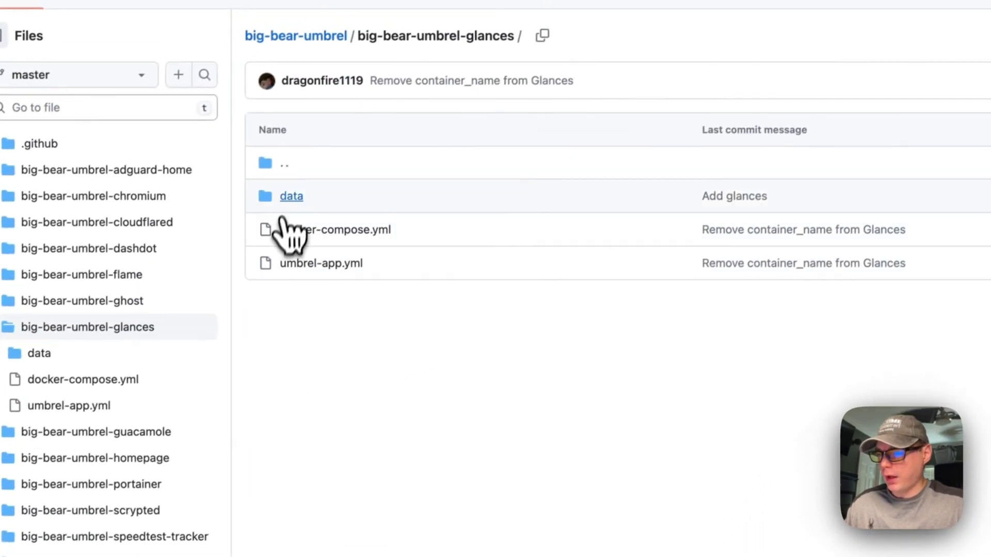
pyautogui.click(289, 197)
pyautogui.hscroll(-5, 385, 345)
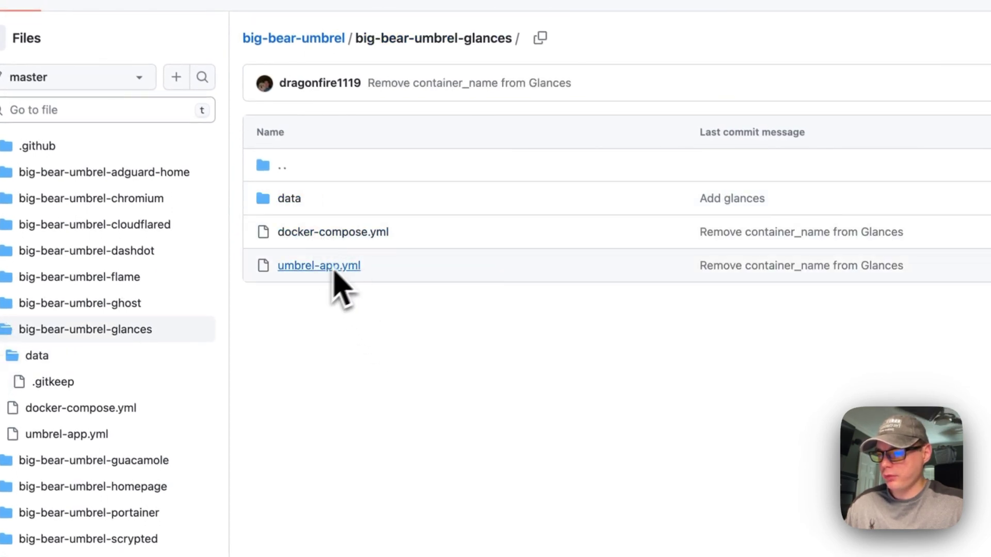
# - Open the Glances docker-compose.yml and read through its Compose version, services list and app_proxy block
pyautogui.click(309, 233)
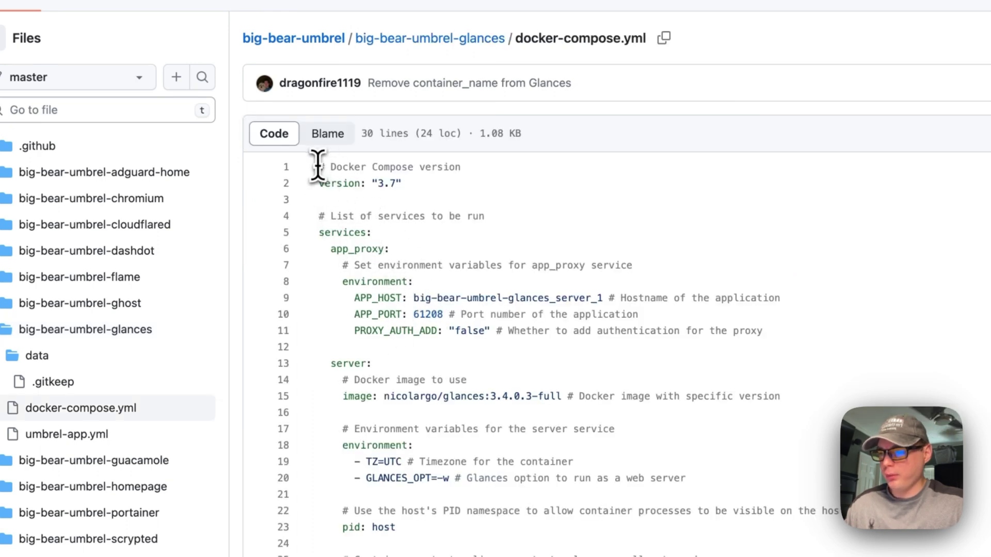
pyautogui.moveTo(317, 166); pyautogui.dragTo(471, 185)
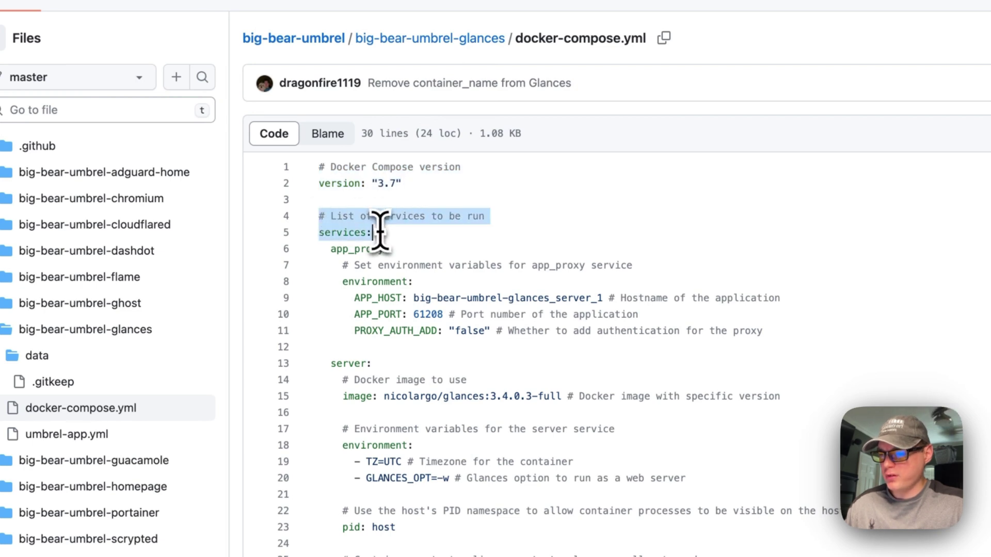
pyautogui.moveTo(320, 248); pyautogui.dragTo(765, 331)
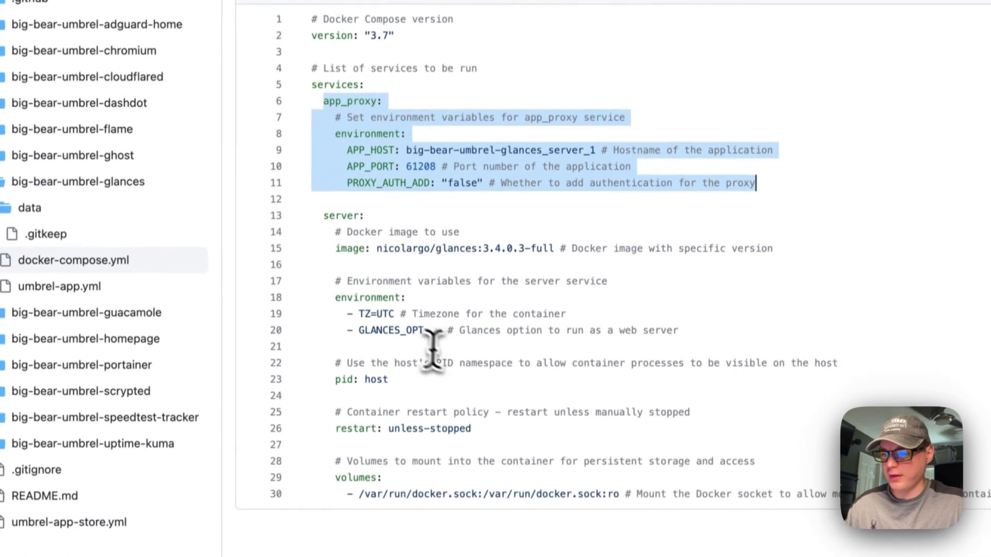
pyautogui.click(415, 192)
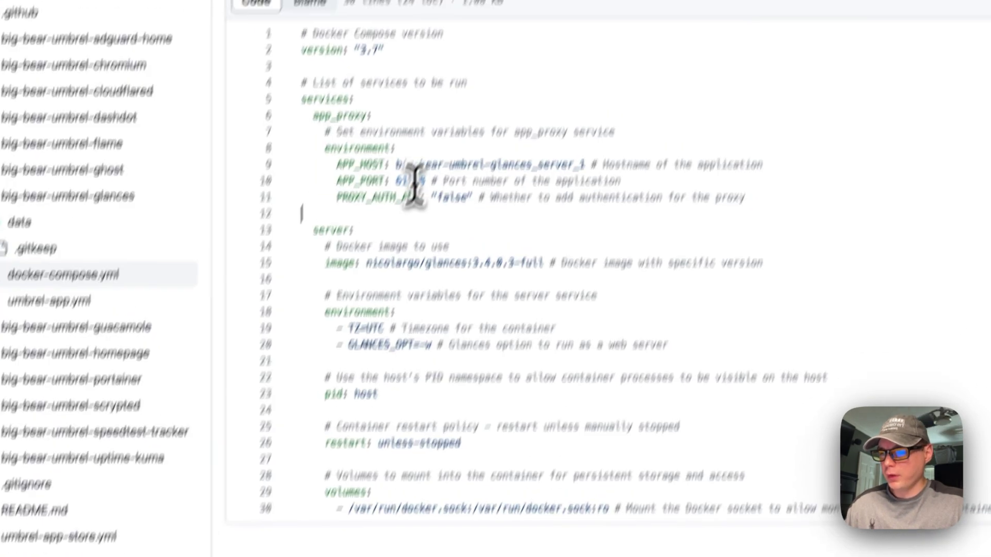
# - Examine the APP_HOST value against the folder and server service names, and check the APP_PORT line
pyautogui.moveTo(337, 164); pyautogui.dragTo(769, 165)
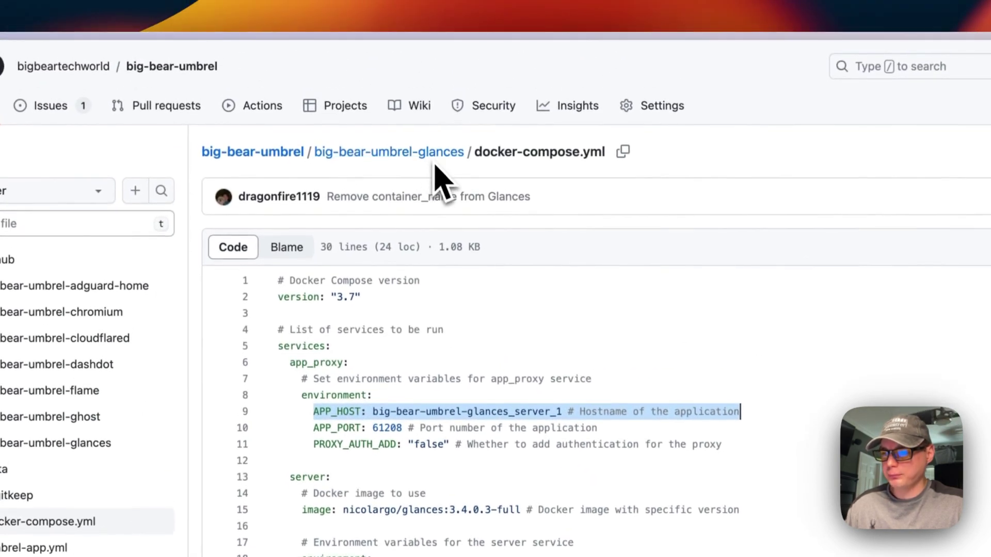
pyautogui.click(516, 413)
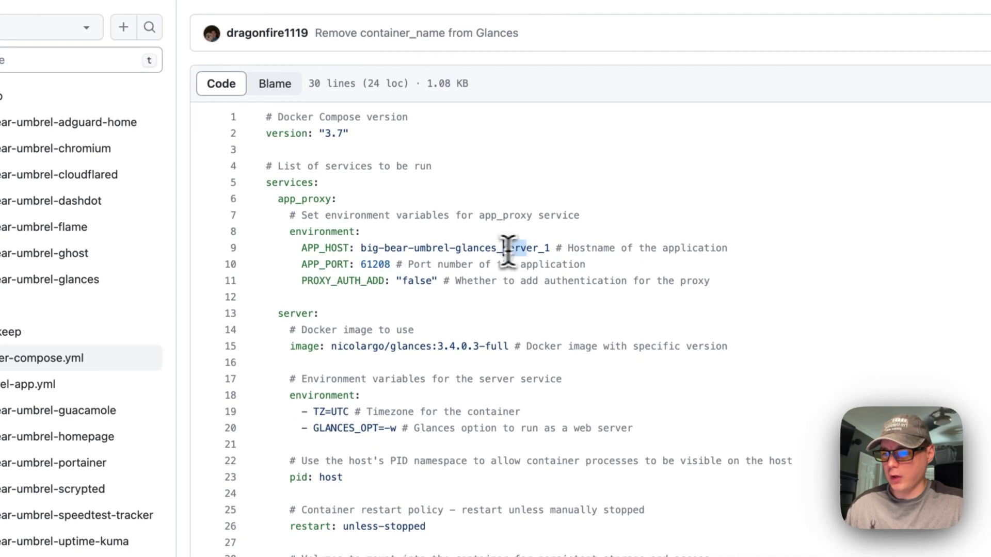
pyautogui.doubleClick(305, 314)
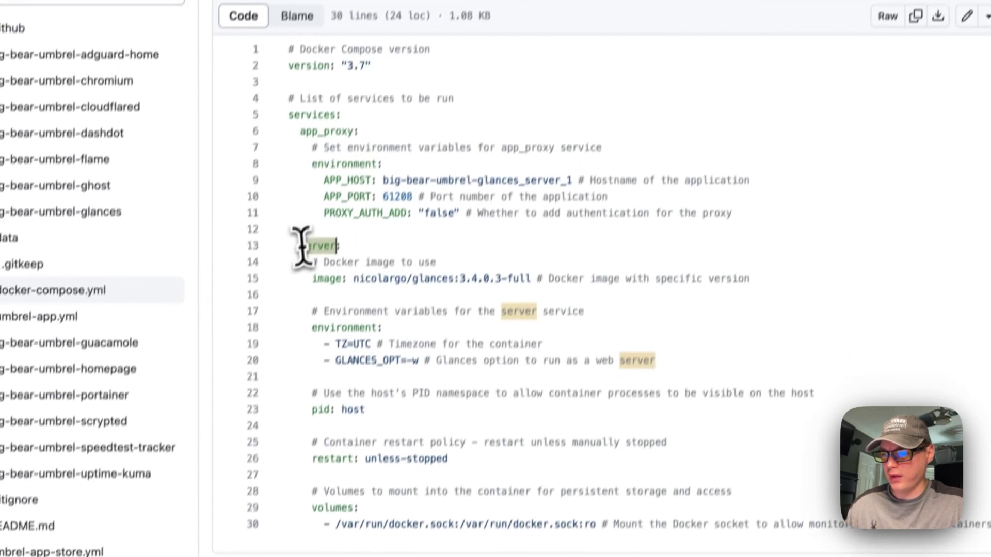
pyautogui.moveTo(333, 164); pyautogui.dragTo(613, 164)
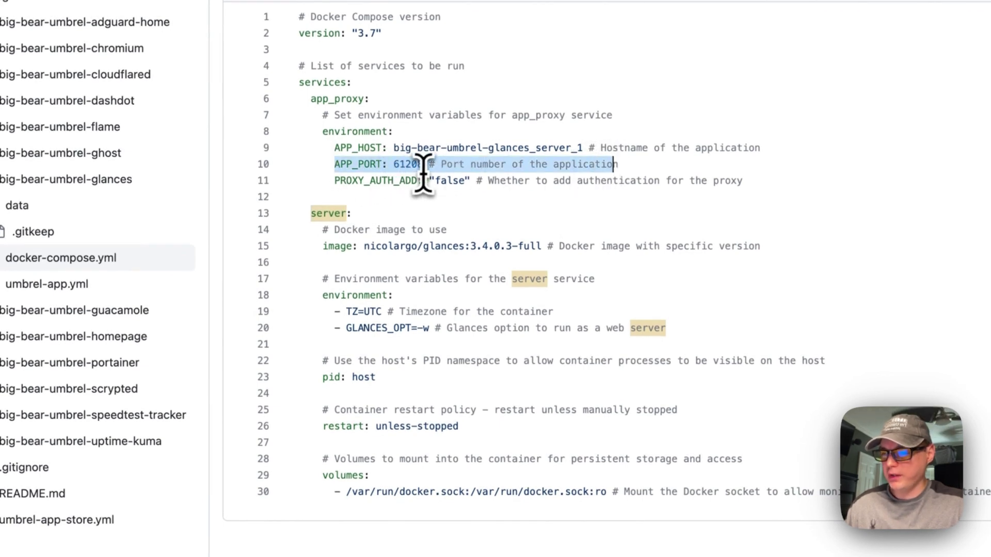
pyautogui.click(455, 165)
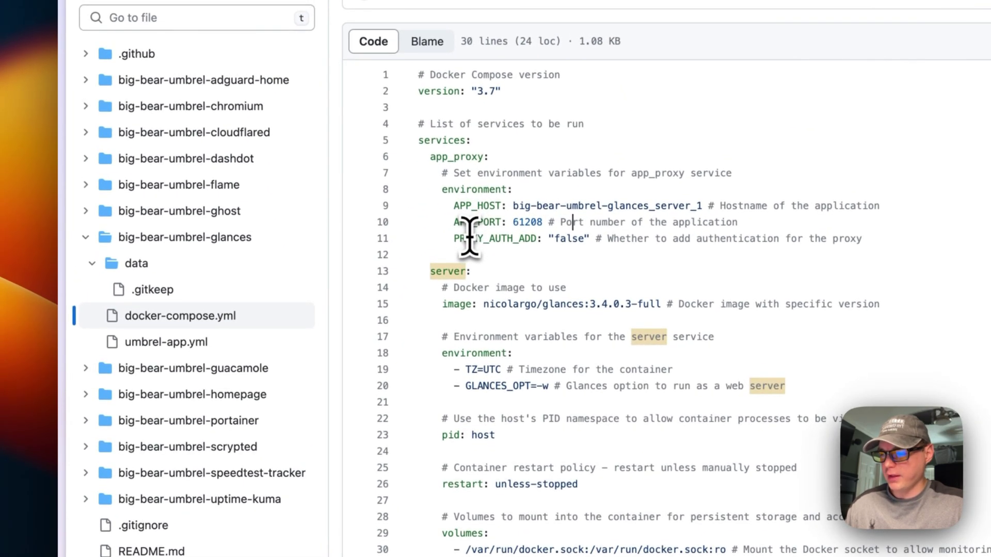
# - Check the port entry in umbrel-app.yml and compare it with APP_PORT in docker-compose.yml
pyautogui.click(193, 297)
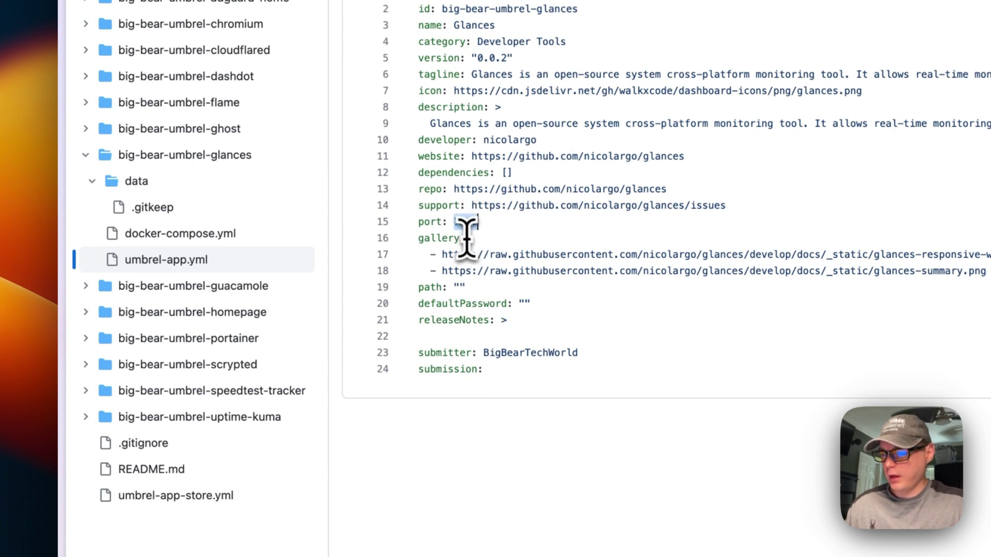
pyautogui.scroll(4, 310, 310)
pyautogui.click(222, 351)
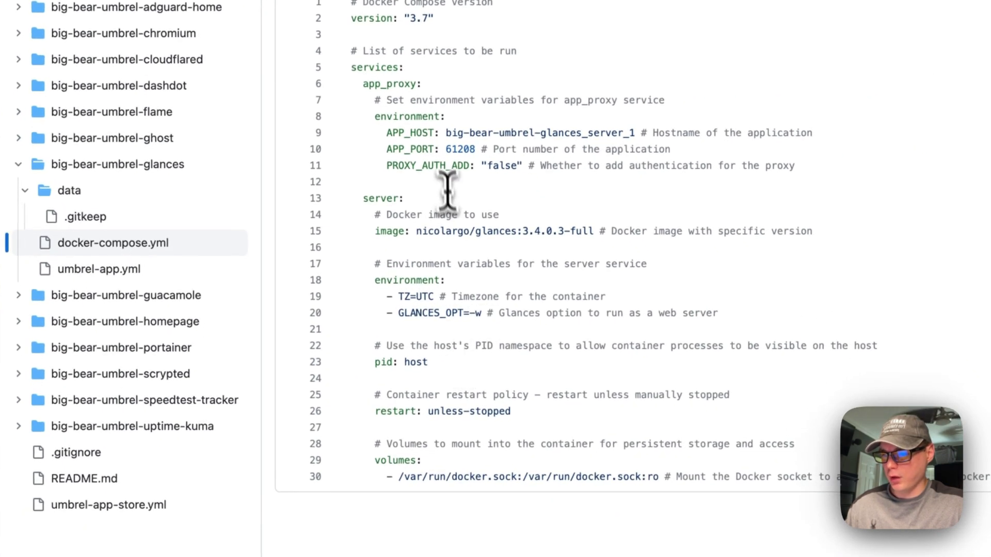
pyautogui.doubleClick(461, 149)
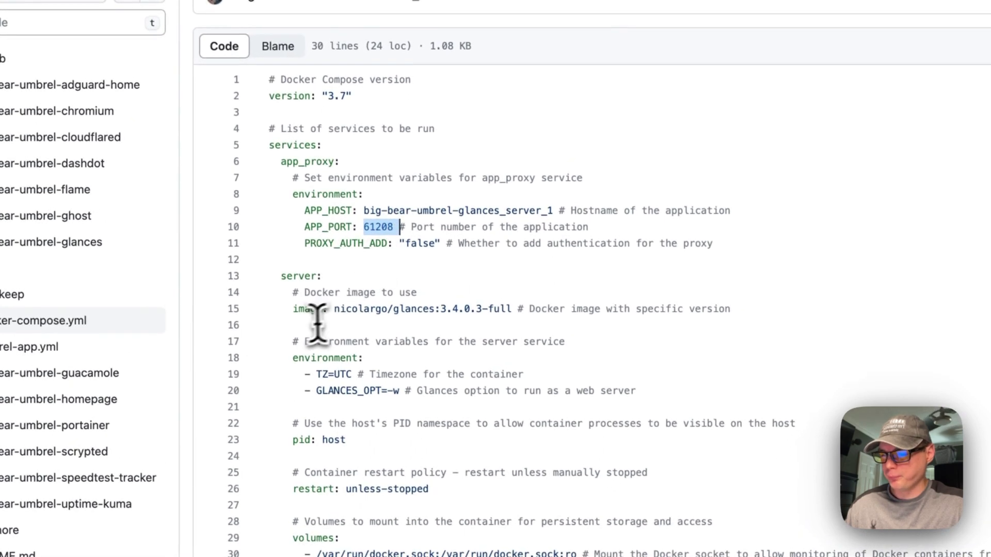
# - Examine the server service's Docker image, its version tag and the environment variables block in docker-compose.yml
pyautogui.moveTo(296, 310); pyautogui.dragTo(764, 309)
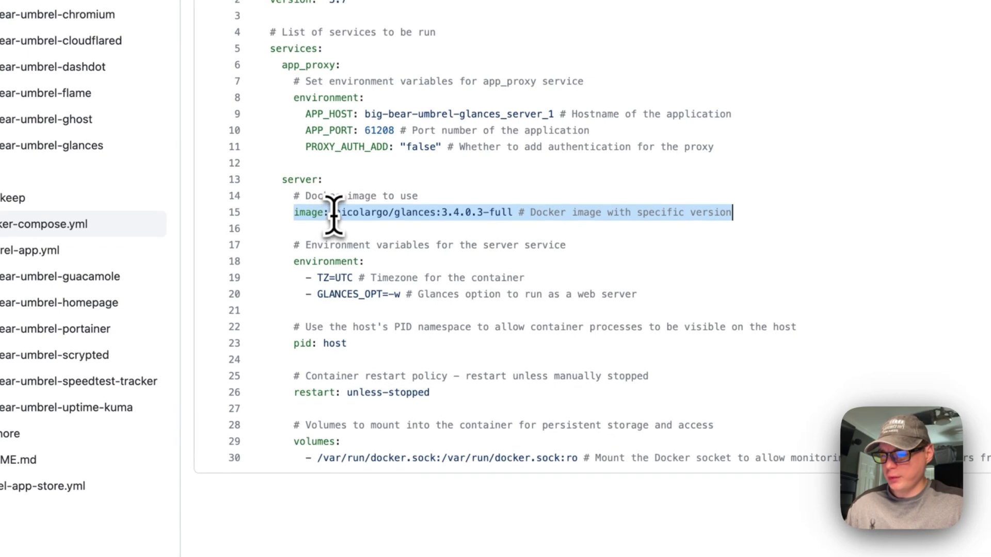
pyautogui.click(332, 213)
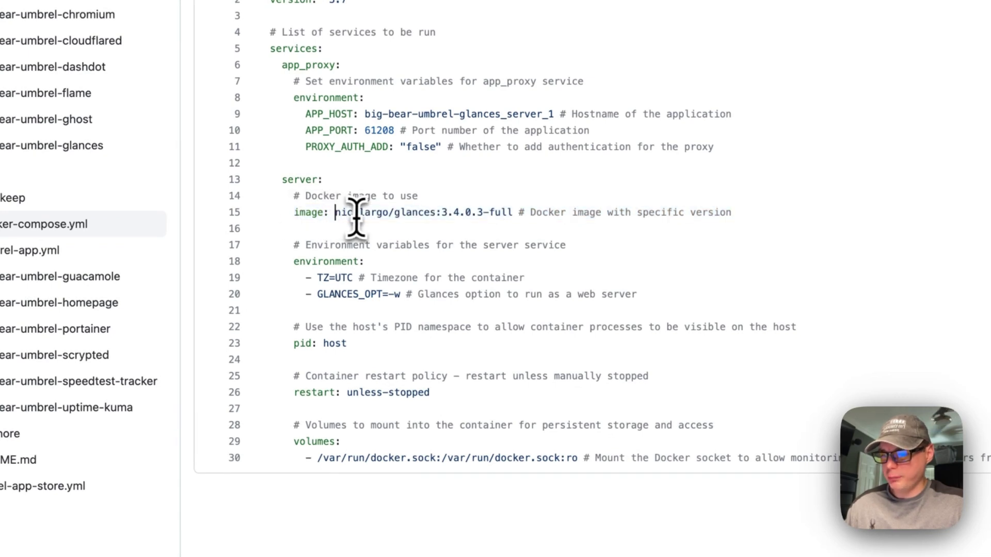
pyautogui.moveTo(342, 213); pyautogui.dragTo(514, 213)
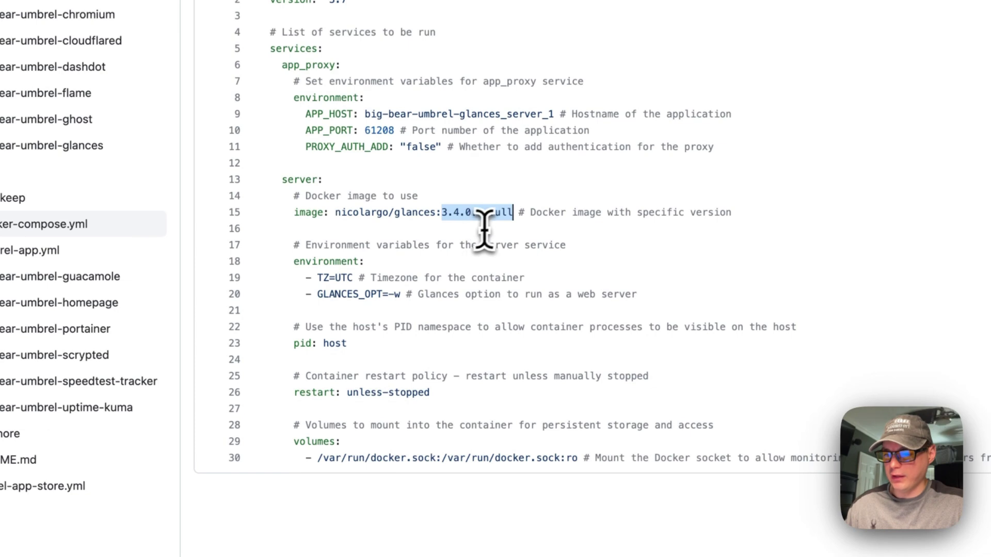
pyautogui.scroll(-2, 503, 240)
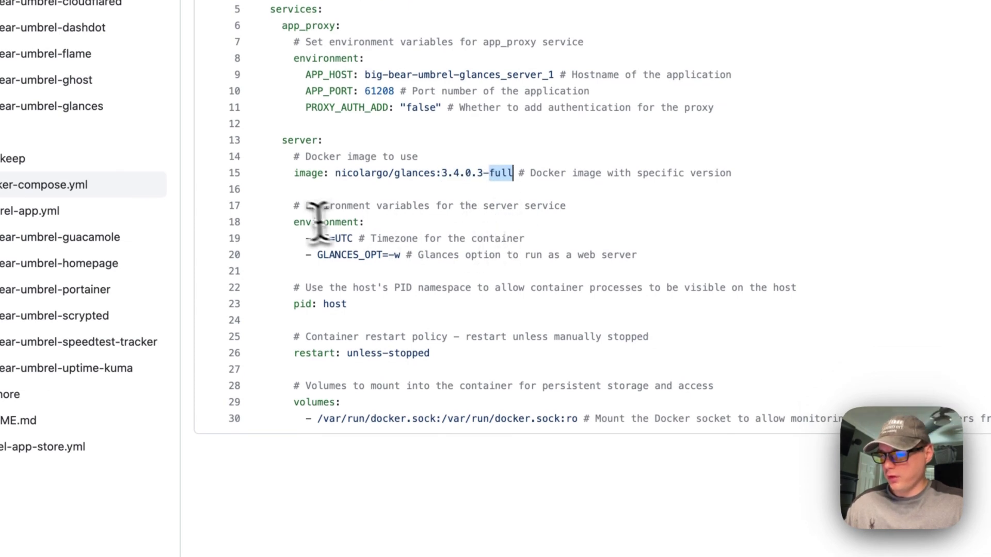
pyautogui.moveTo(354, 207); pyautogui.dragTo(582, 245)
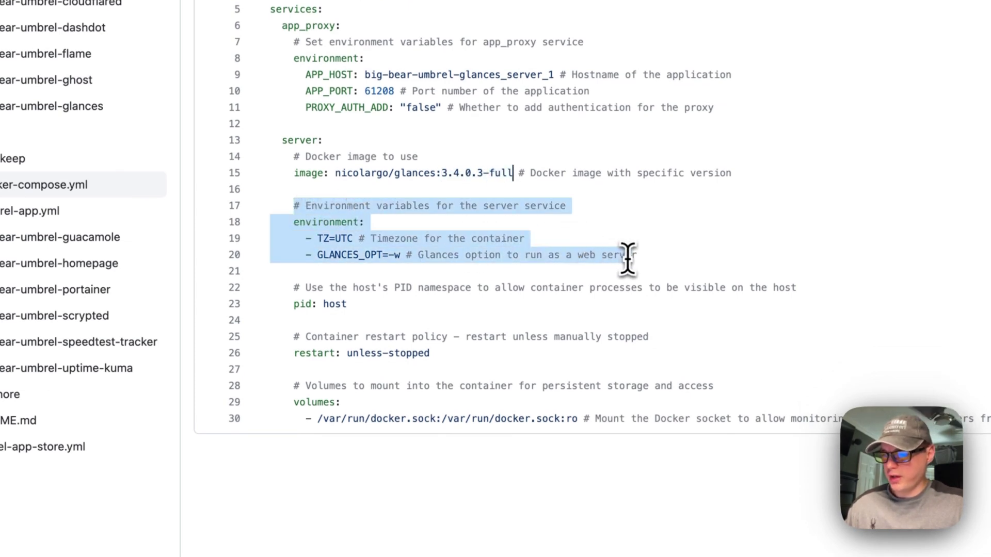
# - Examine the TZ and GLANCES_OPT environment variables of the server service in docker-compose.yml
pyautogui.click(324, 239)
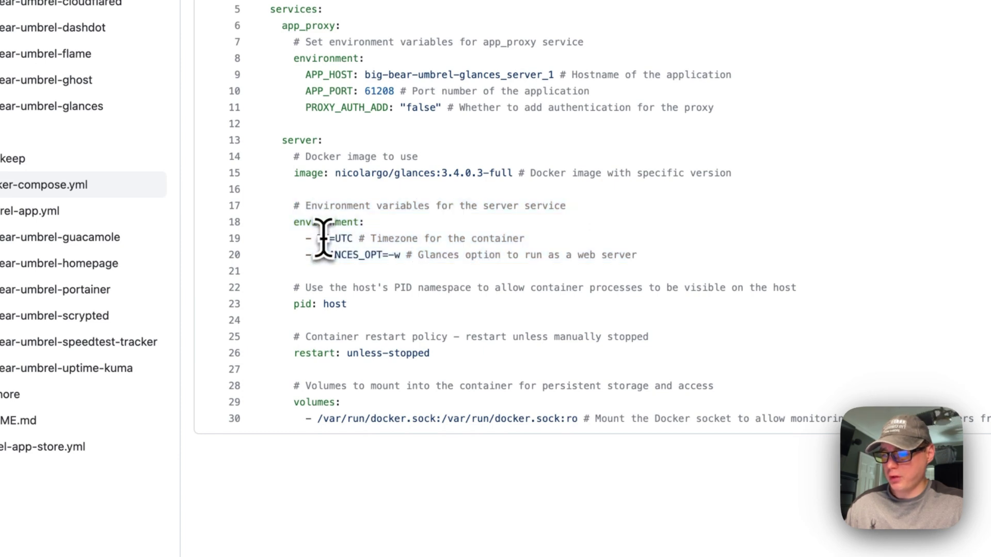
pyautogui.click(331, 255)
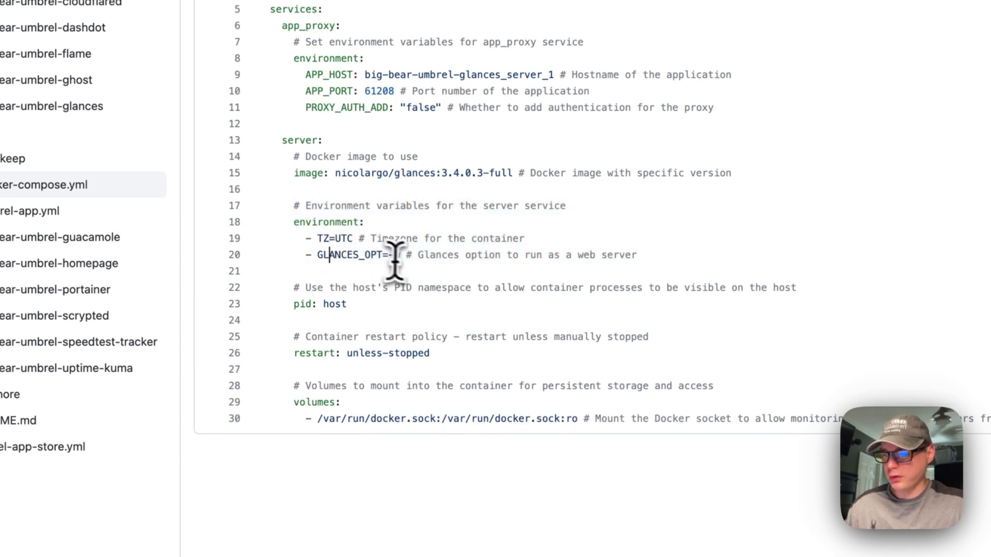
pyautogui.scroll(-2, 405, 265)
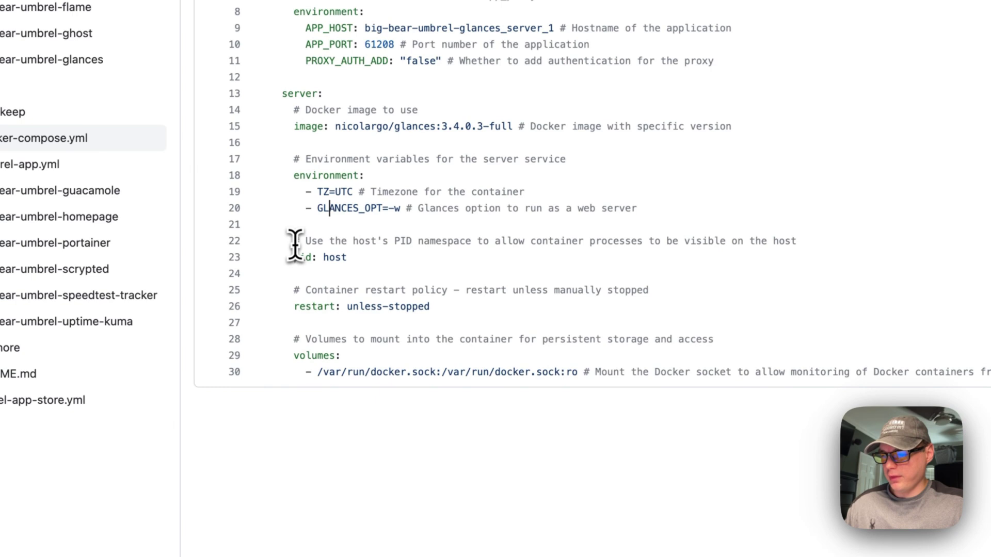
# - Read through the pid setting, container restart policy and volumes section of the server service
pyautogui.moveTo(295, 245); pyautogui.dragTo(374, 267)
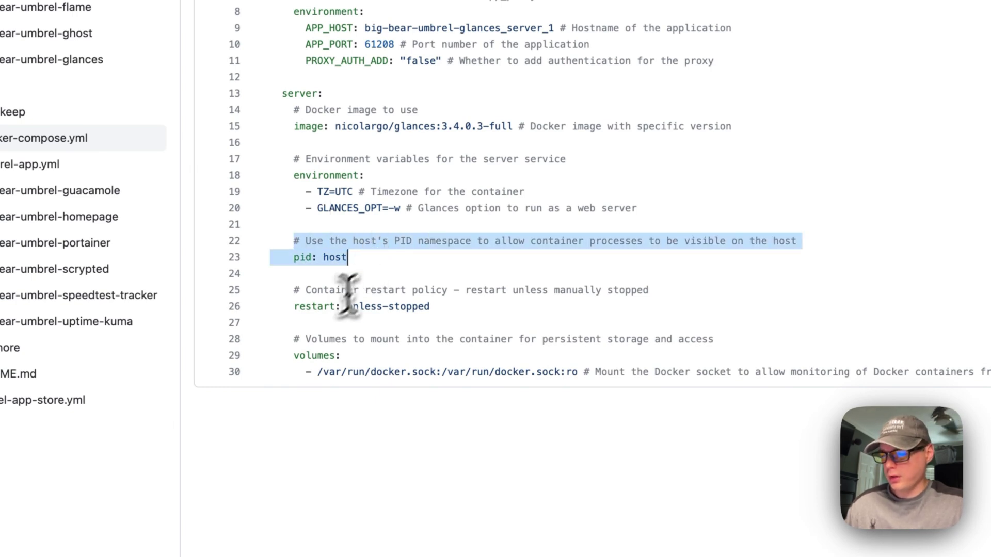
pyautogui.moveTo(294, 290); pyautogui.dragTo(421, 310)
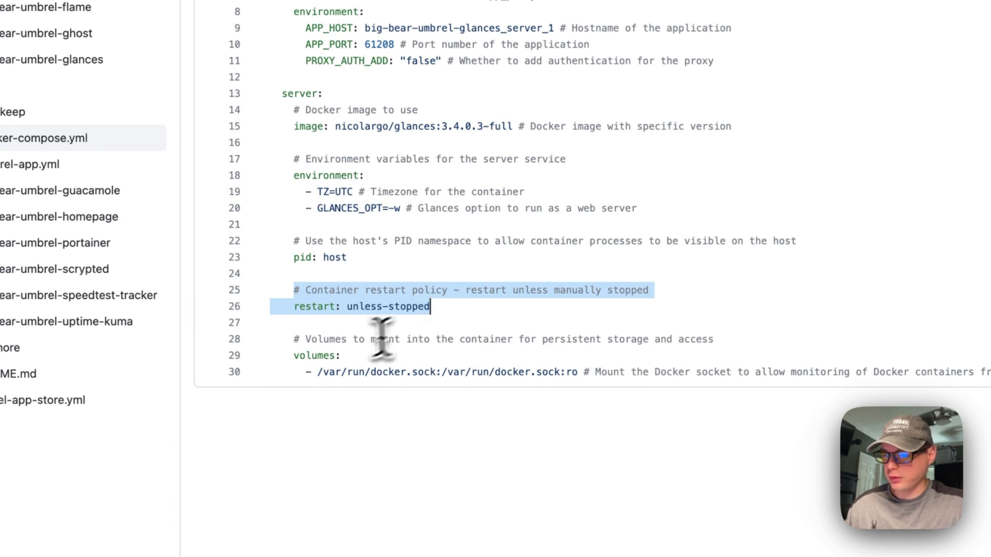
pyautogui.click(291, 339)
pyautogui.press('Down')
pyautogui.press('Down')
pyautogui.press('Down')
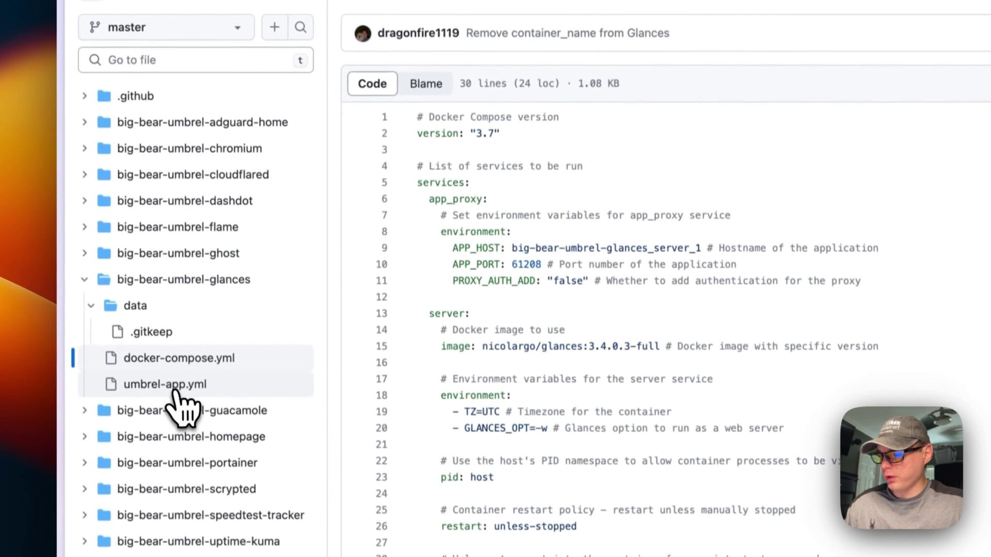
# - Open the Glances umbrel-app.yml and read its manifest version, id, app version, tagline and icon entries
pyautogui.click(191, 317)
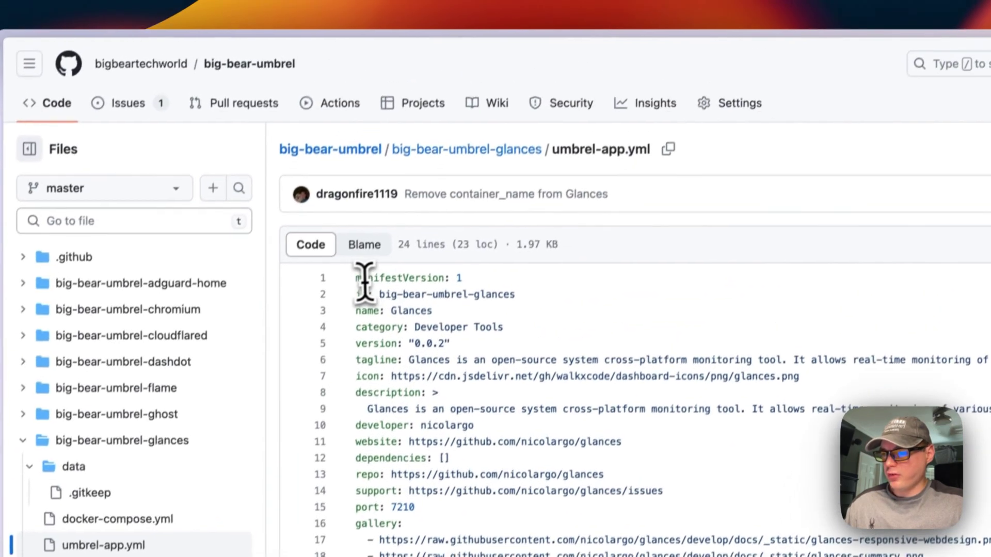
pyautogui.moveTo(419, 128); pyautogui.dragTo(637, 127)
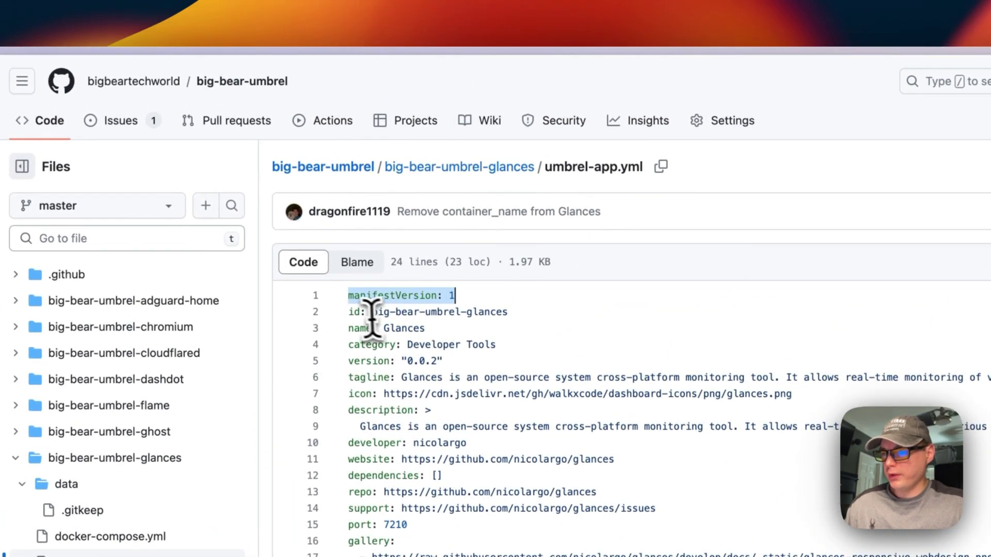
pyautogui.moveTo(352, 313); pyautogui.dragTo(502, 313)
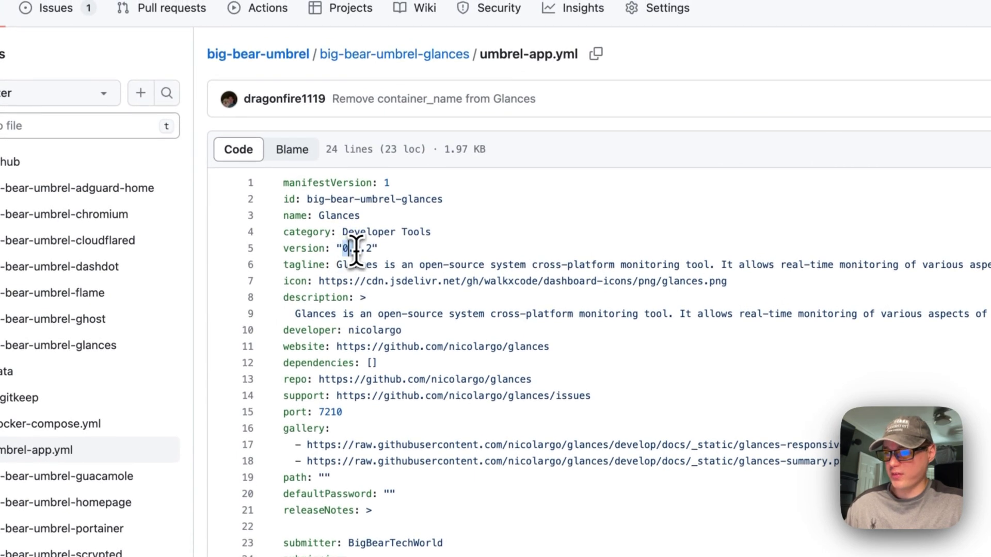
pyautogui.moveTo(283, 265); pyautogui.dragTo(626, 265)
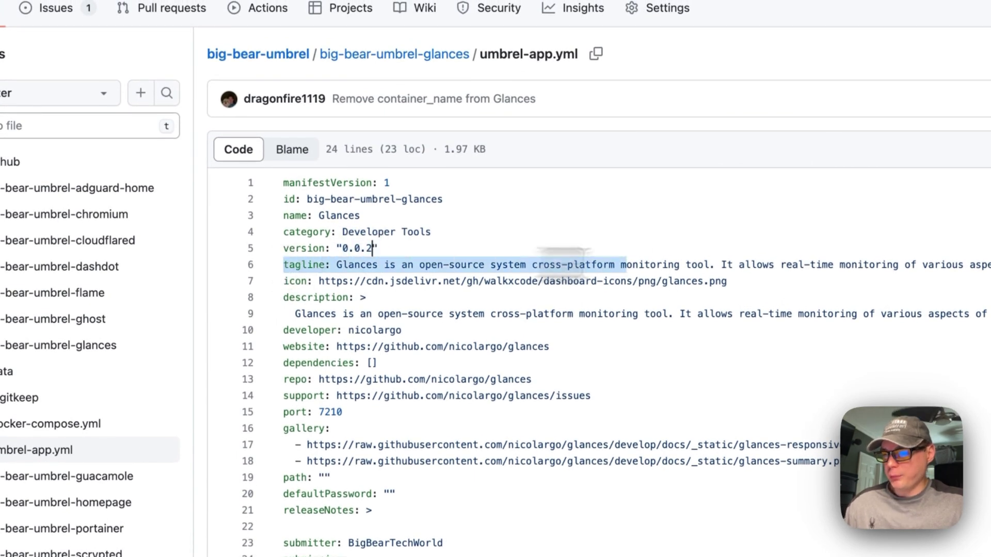
pyautogui.moveTo(283, 282); pyautogui.dragTo(698, 282)
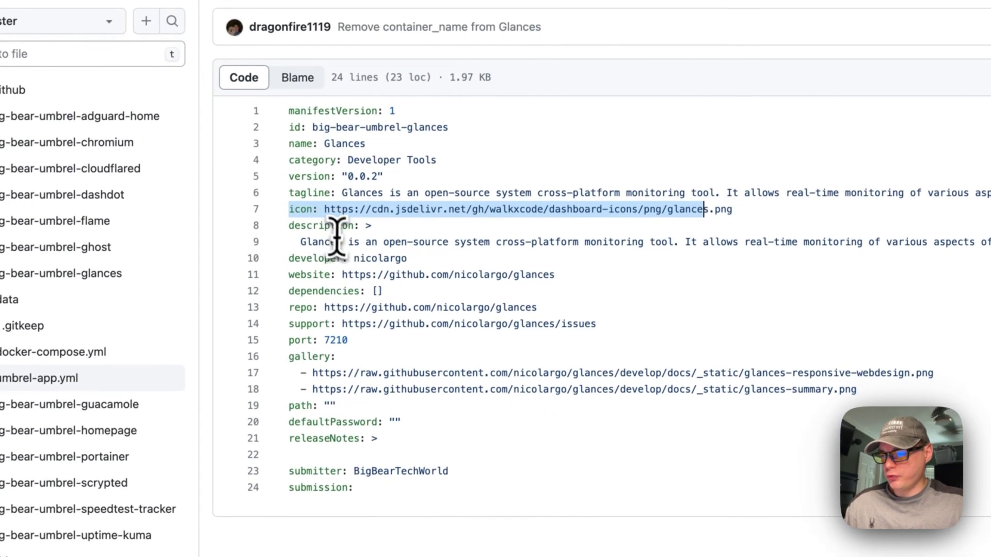
# - Examine the developer, website, repo, support and port entries in umbrel-app.yml
pyautogui.click(263, 285)
pyautogui.doubleClick(380, 258)
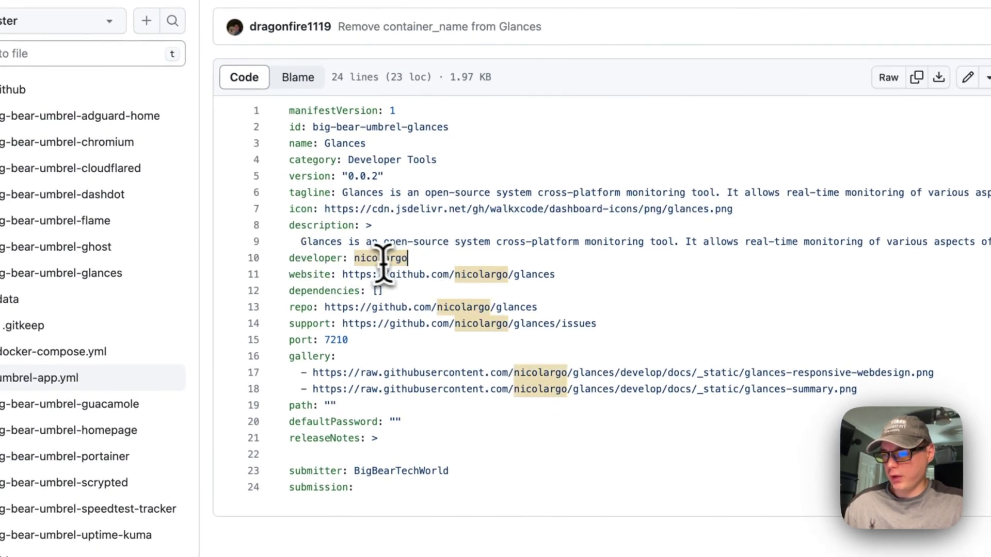
pyautogui.moveTo(287, 279); pyautogui.dragTo(582, 274)
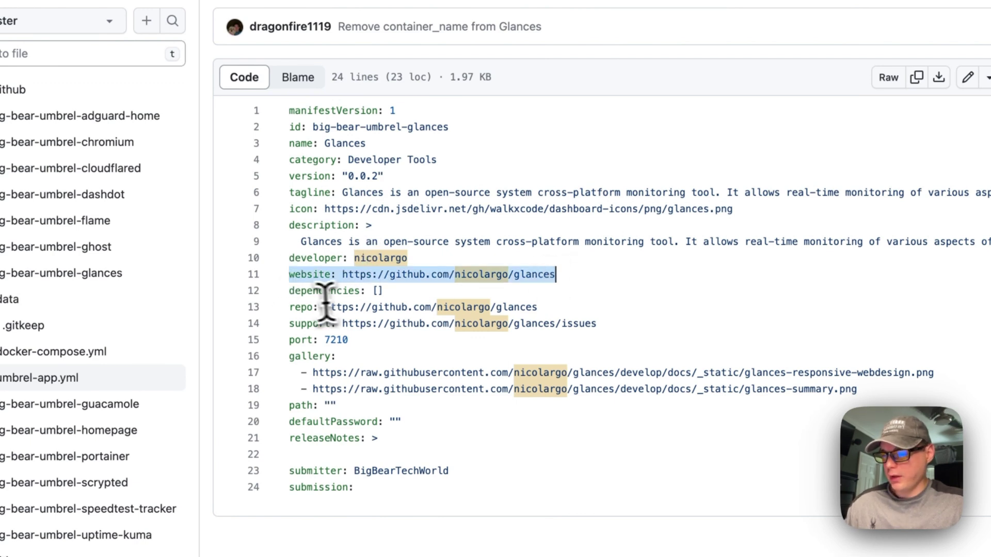
pyautogui.moveTo(288, 307); pyautogui.dragTo(563, 307)
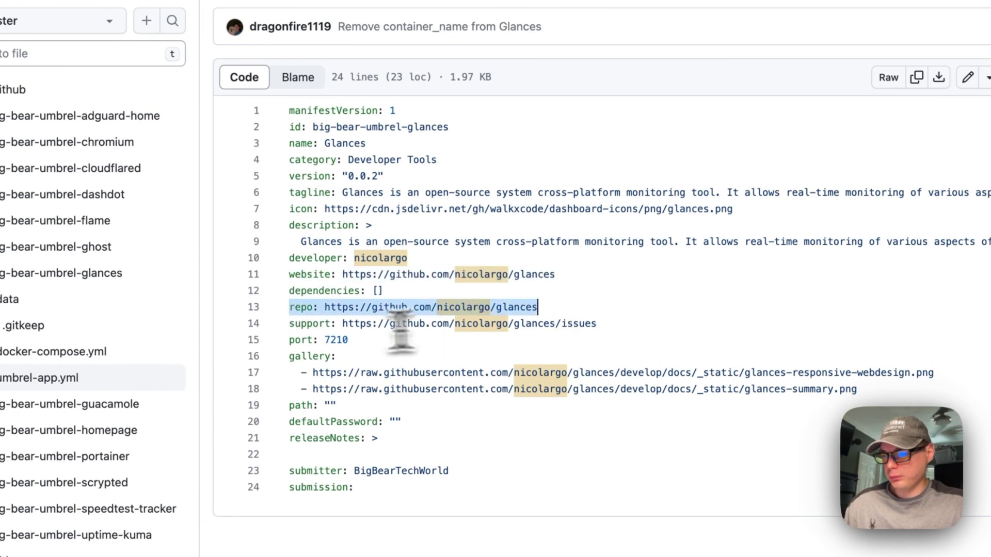
pyautogui.moveTo(287, 323); pyautogui.dragTo(619, 323)
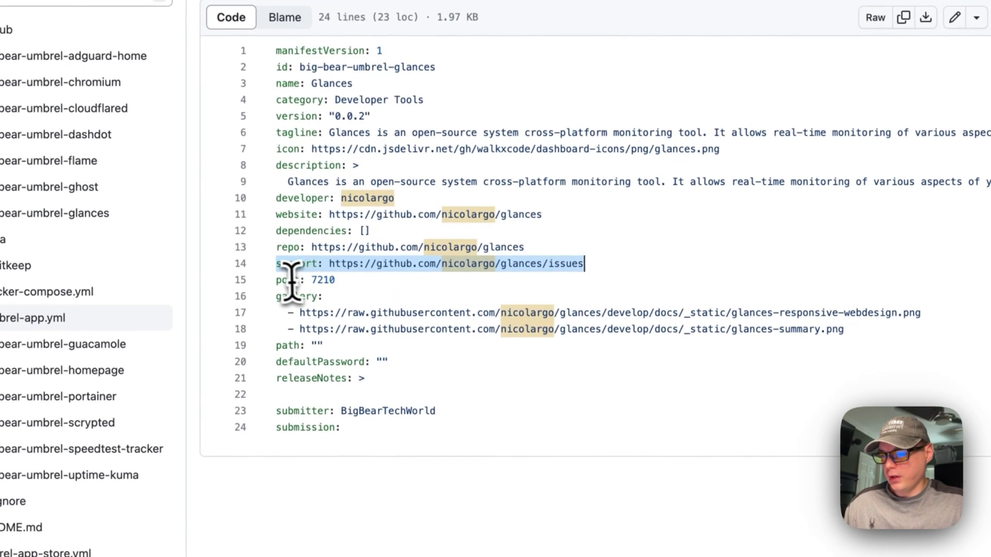
pyautogui.moveTo(277, 279); pyautogui.dragTo(336, 279)
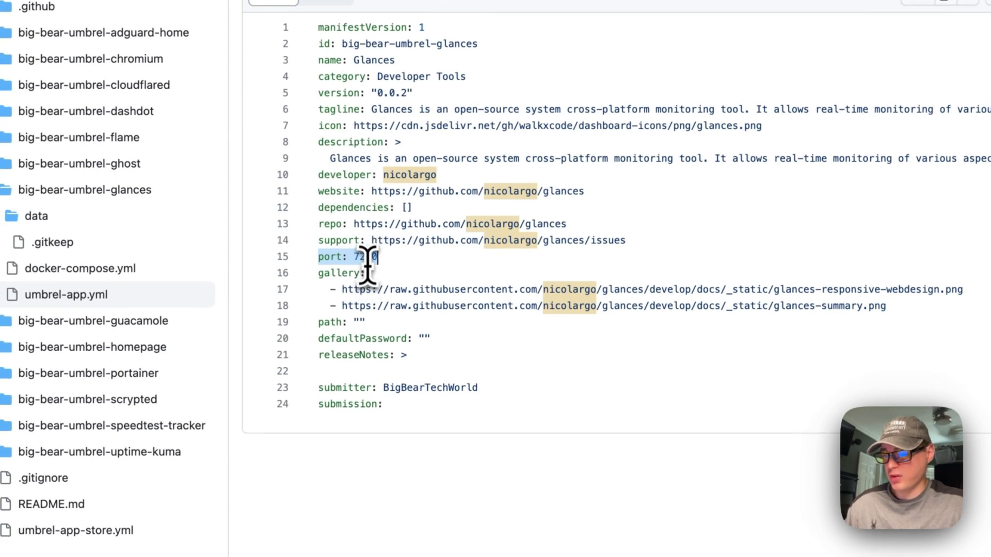
pyautogui.click(364, 256)
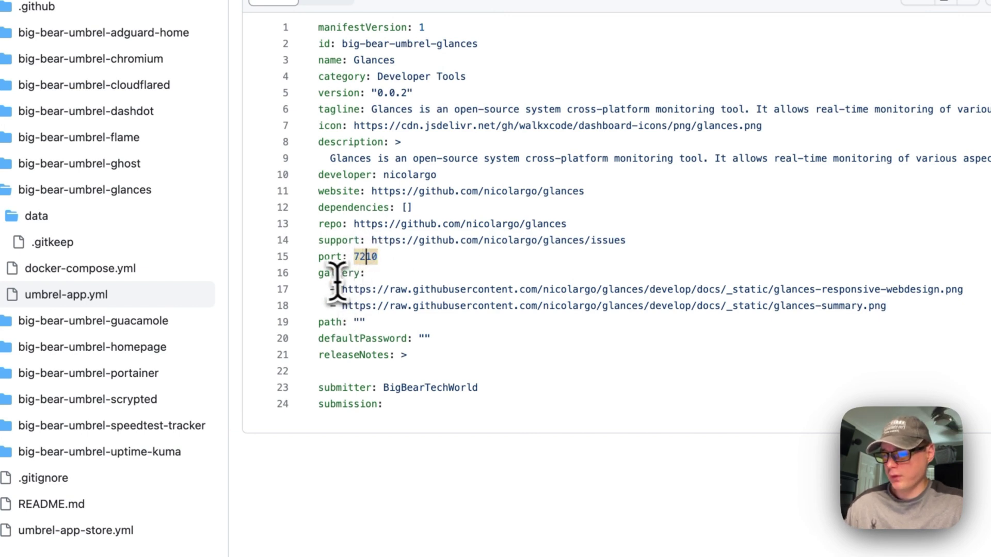
# - Read the remaining umbrel-app.yml entries from gallery, path and defaultPassword through release notes, submitter and submission
pyautogui.moveTo(318, 273); pyautogui.dragTo(887, 307)
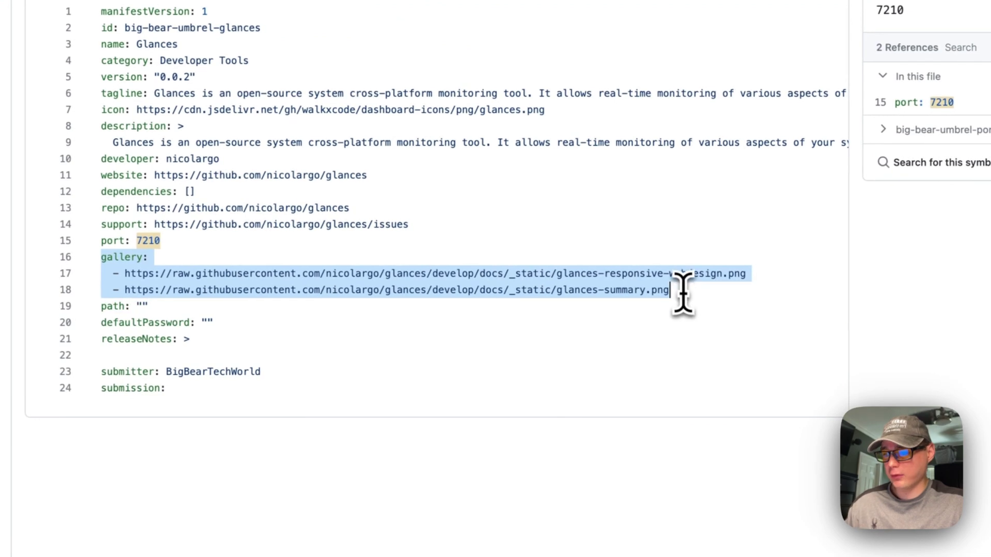
pyautogui.press('Right')
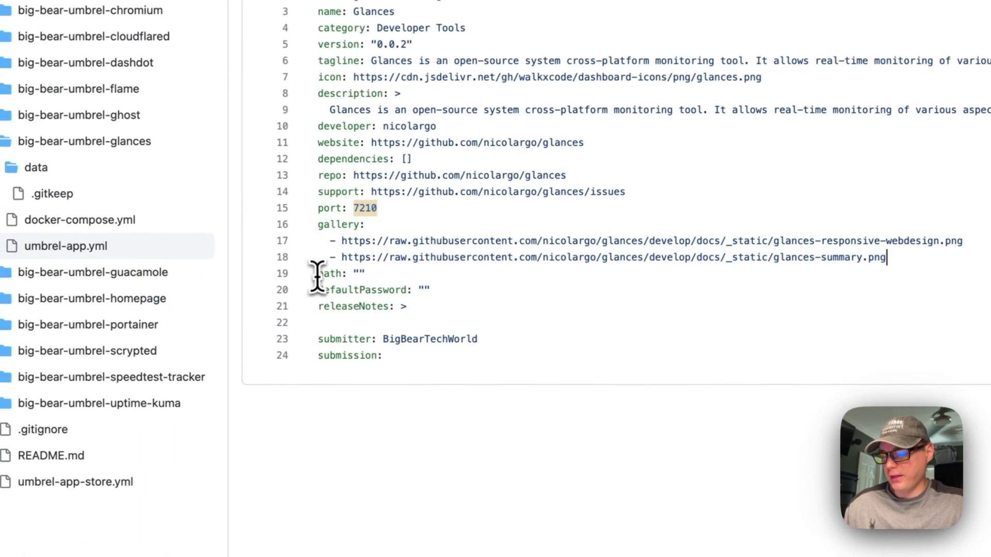
pyautogui.moveTo(318, 276); pyautogui.dragTo(400, 280)
pyautogui.click(452, 293)
pyautogui.hotkey('shift', 'Up')
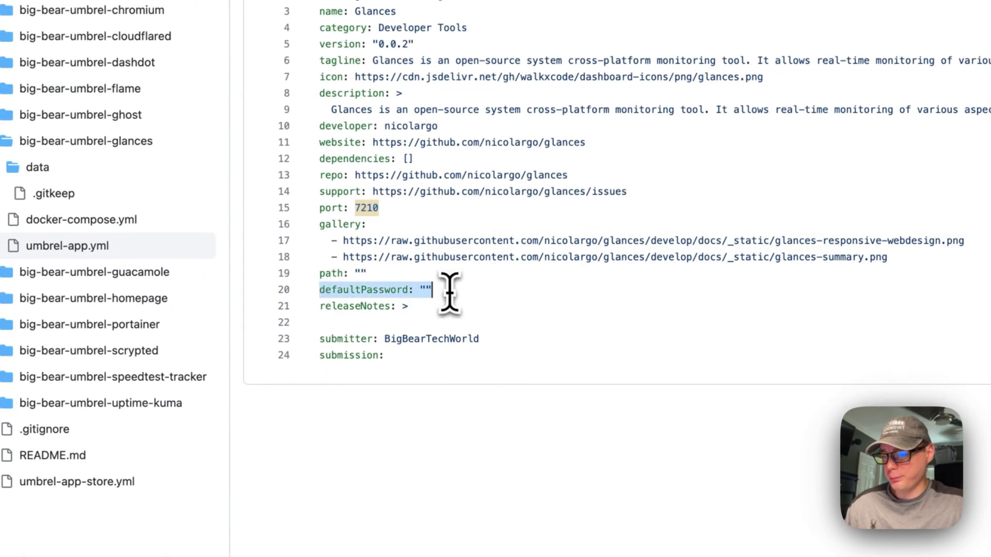
pyautogui.moveTo(324, 307); pyautogui.dragTo(467, 308)
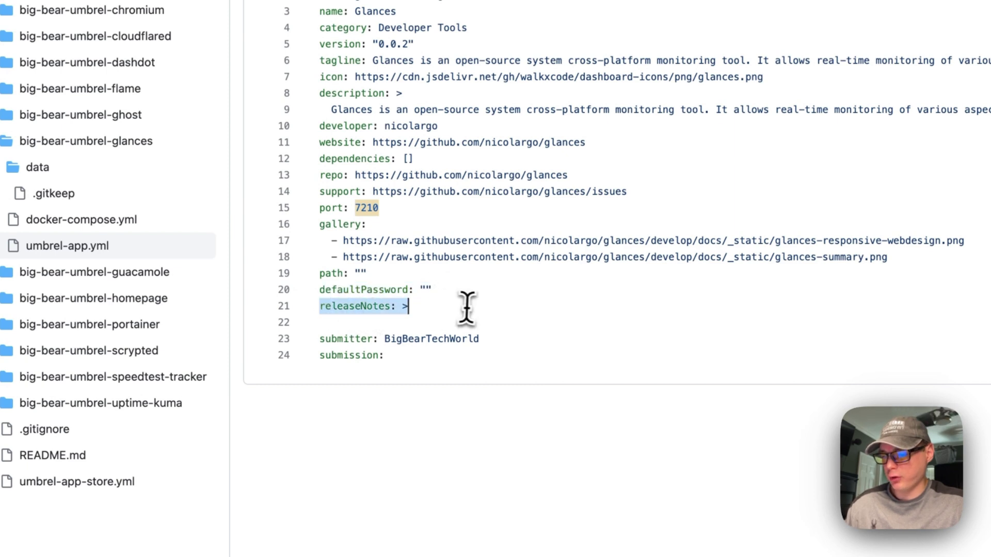
pyautogui.moveTo(321, 339); pyautogui.dragTo(519, 343)
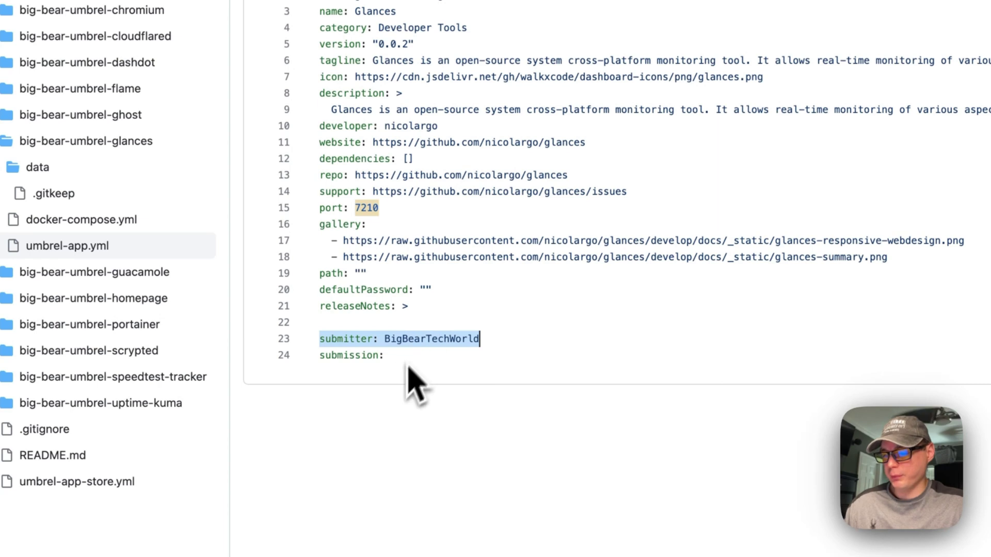
pyautogui.moveTo(324, 357); pyautogui.dragTo(485, 360)
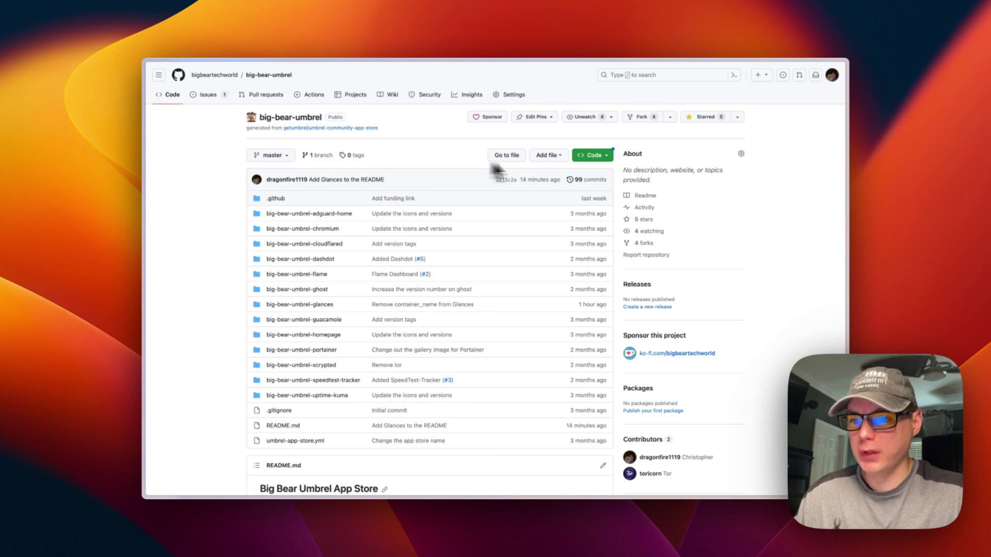
# - Bring up the clone options of the big-bear-umbrel repository, and open the community app stores dialog in Umbrel's App Store
pyautogui.click(592, 155)
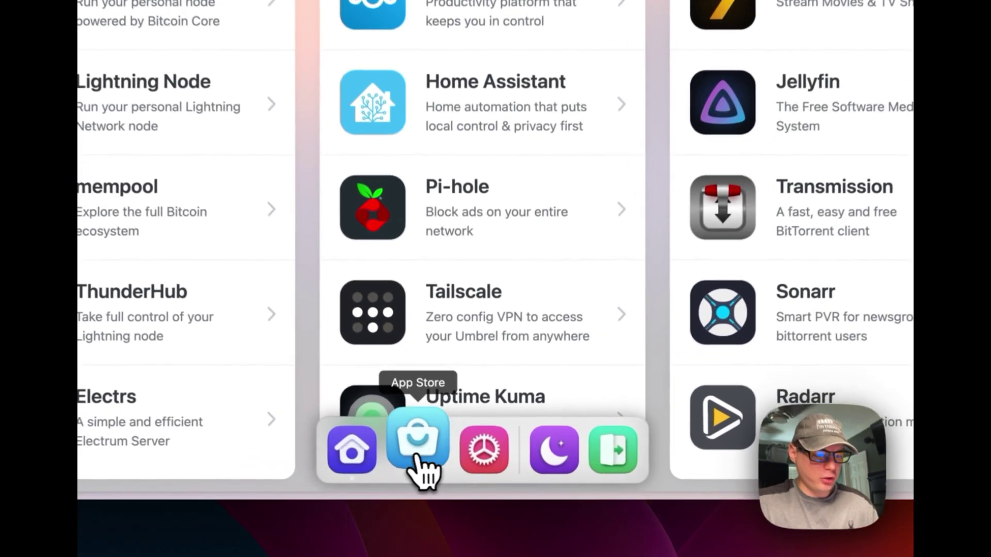
pyautogui.click(416, 457)
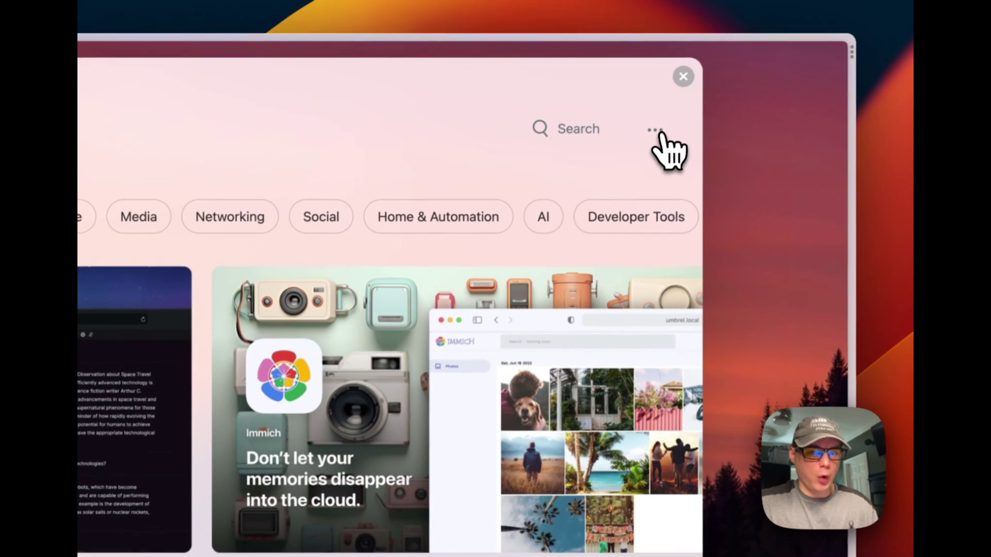
pyautogui.click(655, 132)
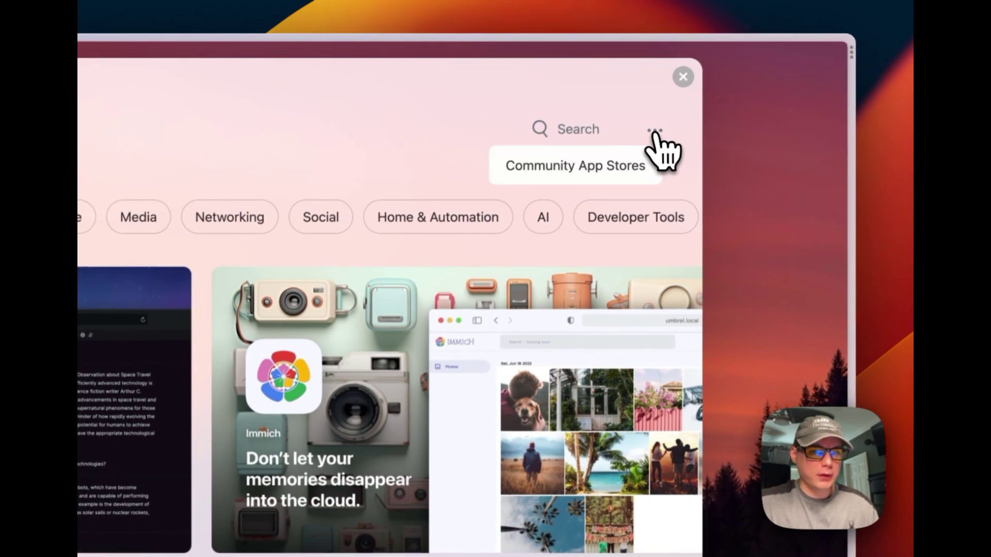
pyautogui.click(589, 170)
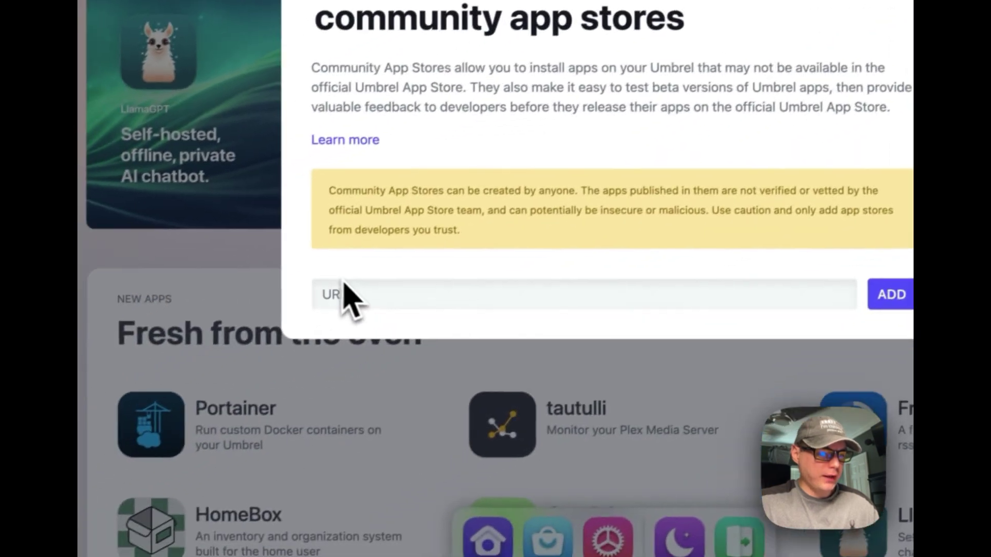
pyautogui.click(352, 297)
pyautogui.write('https://github.com/bigbeartechworld/big-bear-umbrel.git')
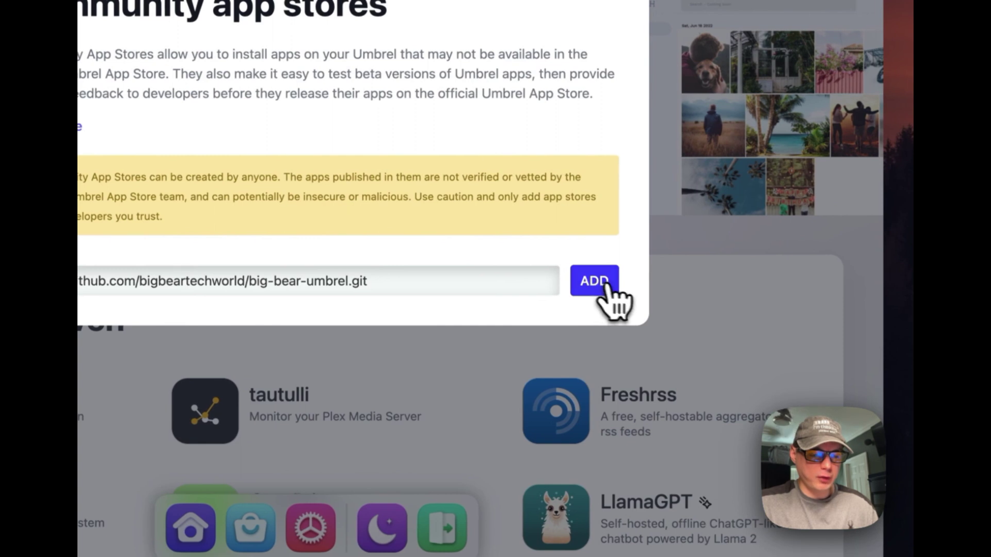
pyautogui.click(596, 282)
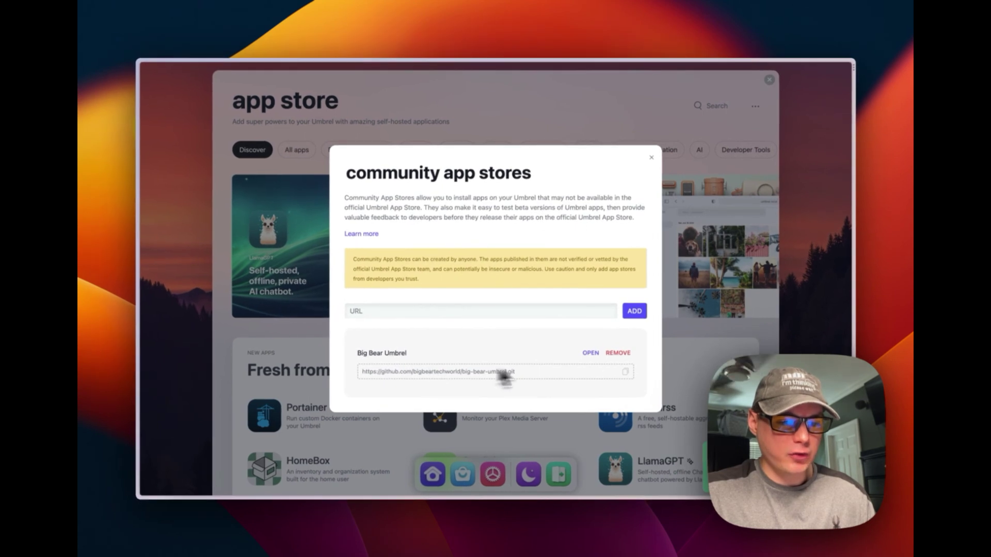
pyautogui.click(591, 353)
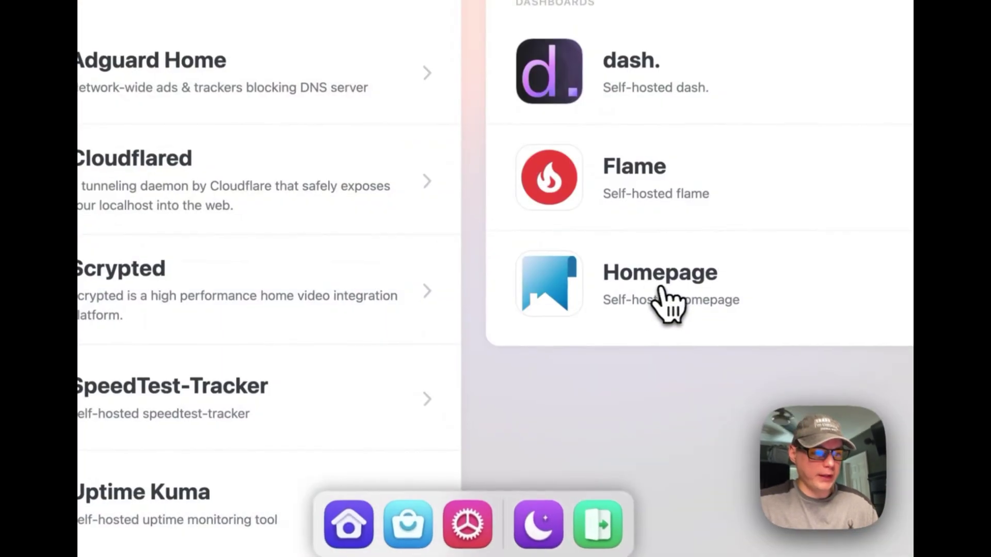
pyautogui.scroll(-8, 313, 201)
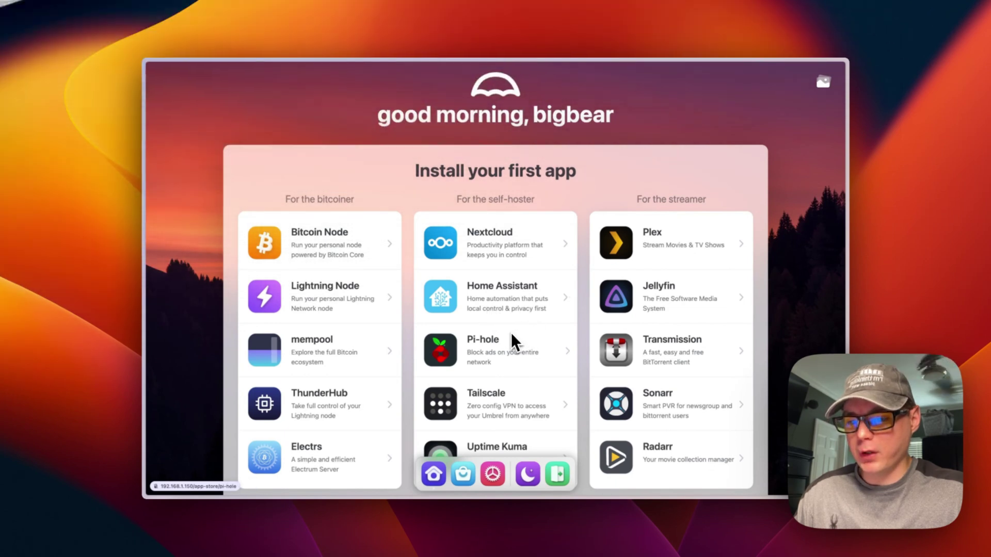
# - From the Umbrel home screen, return to the App Store and reopen the list of community app stores
pyautogui.scroll(-4, 511, 332)
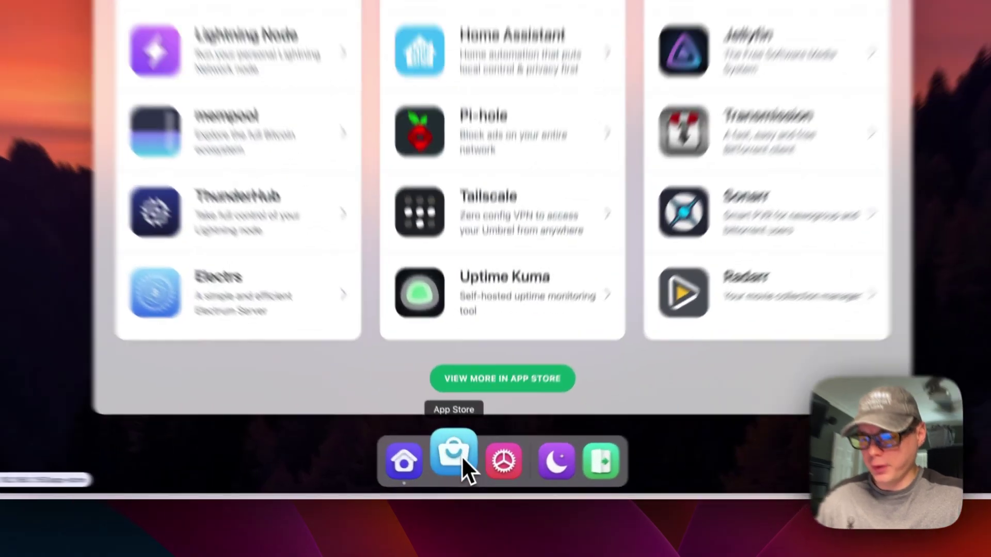
pyautogui.click(463, 473)
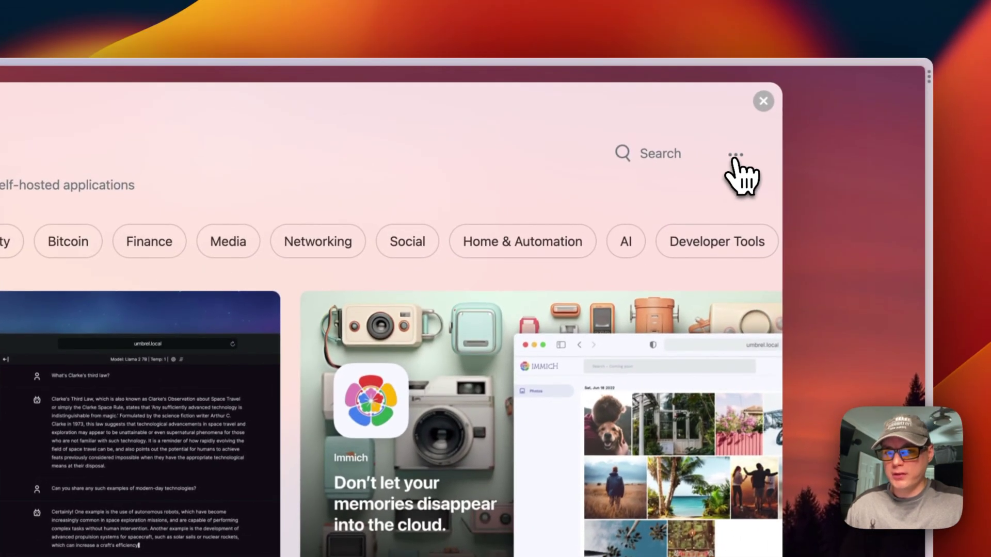
pyautogui.click(734, 156)
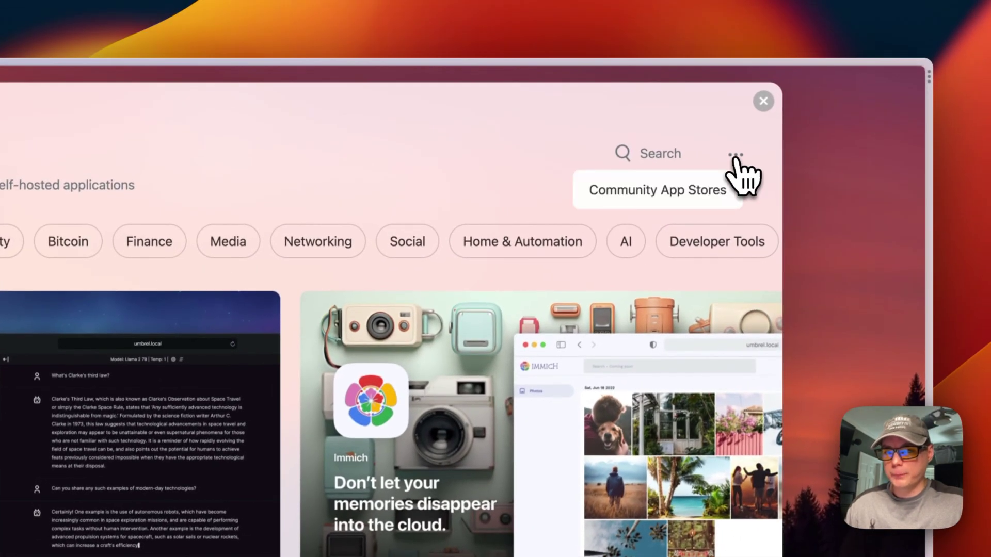
pyautogui.click(667, 204)
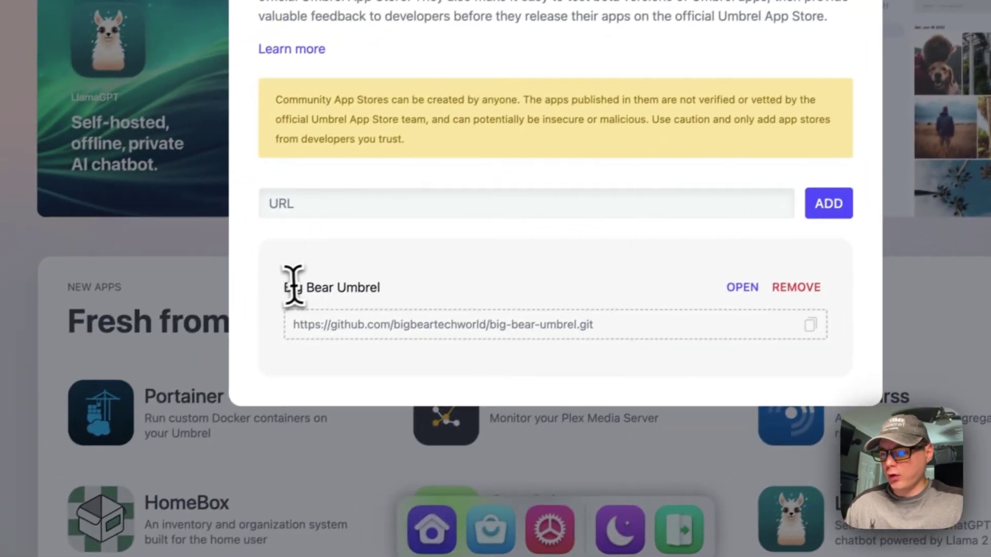
# - Open the Big Bear Umbrel community store and bring up the Glances page under its developer tools
pyautogui.moveTo(293, 286); pyautogui.dragTo(463, 282)
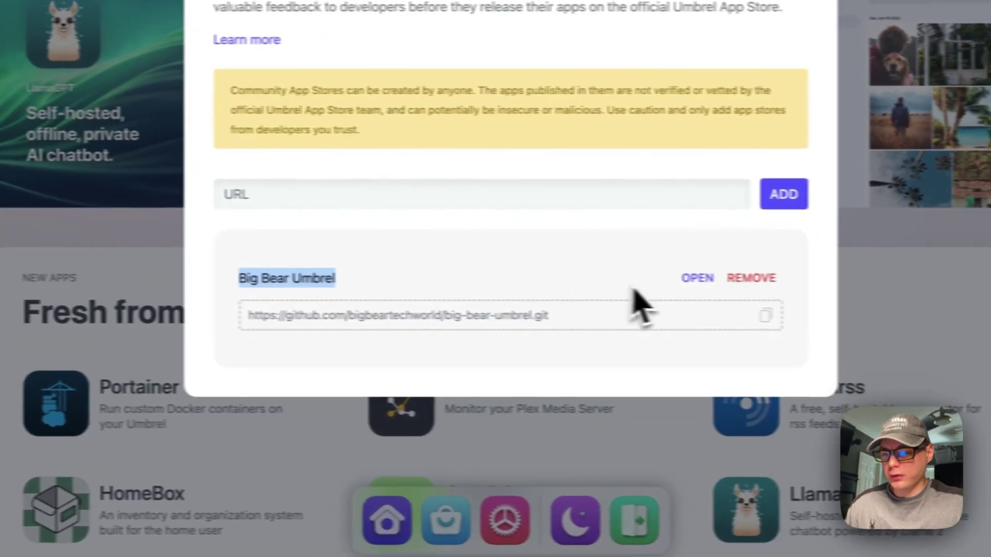
pyautogui.click(660, 285)
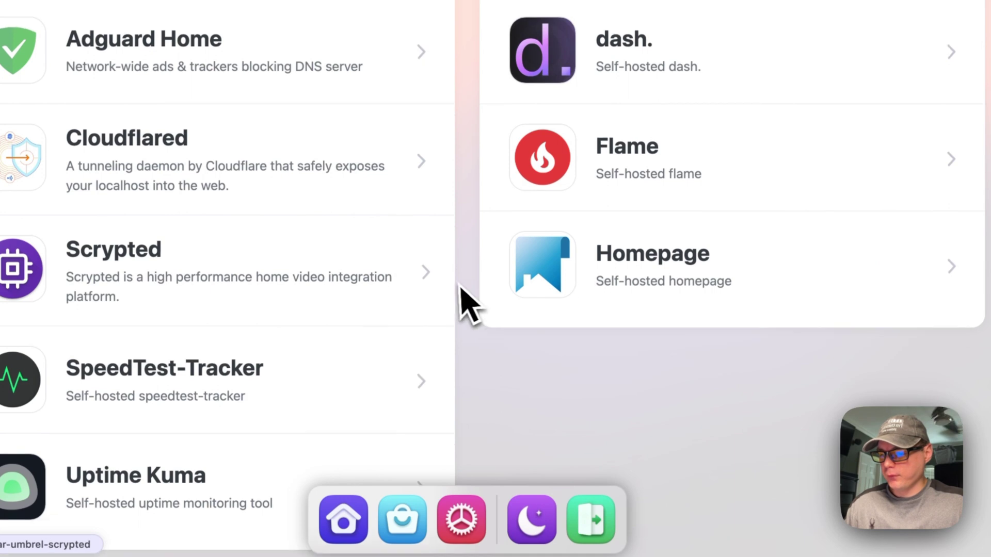
pyautogui.scroll(-5, 458, 292)
pyautogui.scroll(-6, 458, 292)
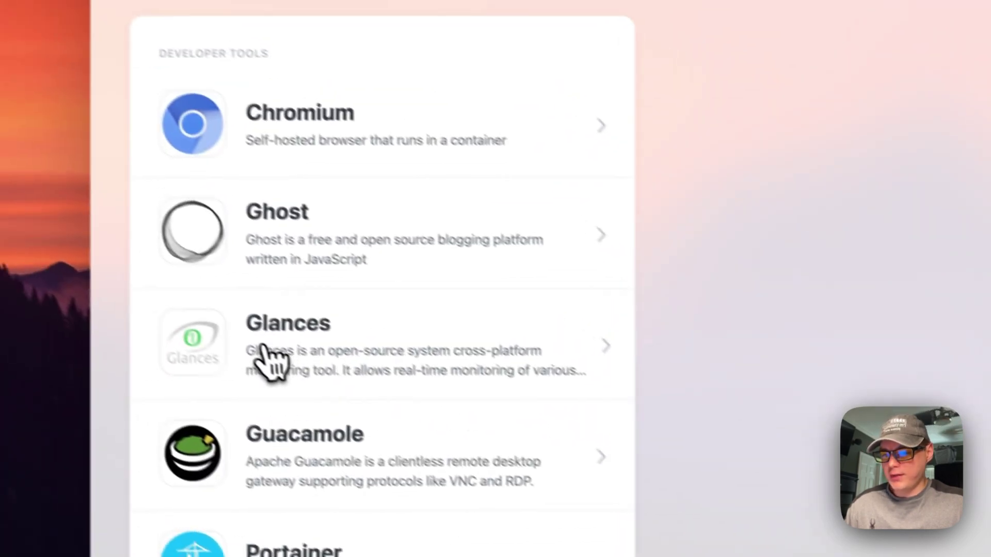
pyautogui.click(299, 380)
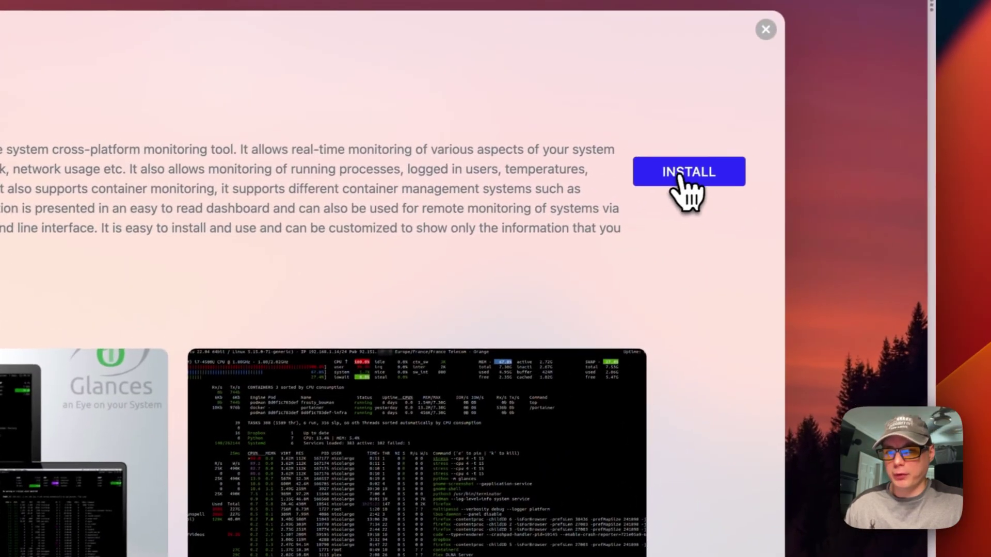
# - Install Glances, accepting the community app store warning, and close its app page once installed
pyautogui.click(677, 180)
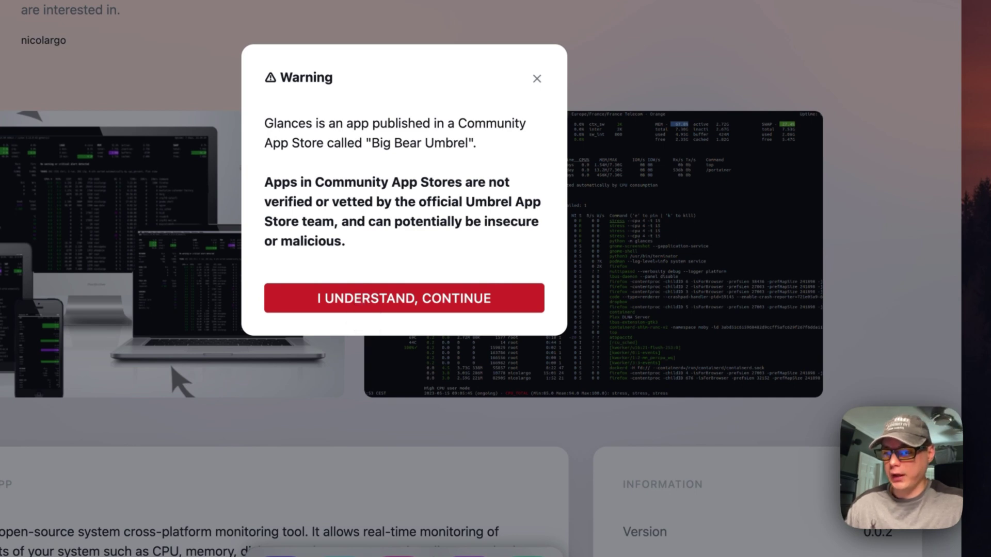
pyautogui.click(361, 302)
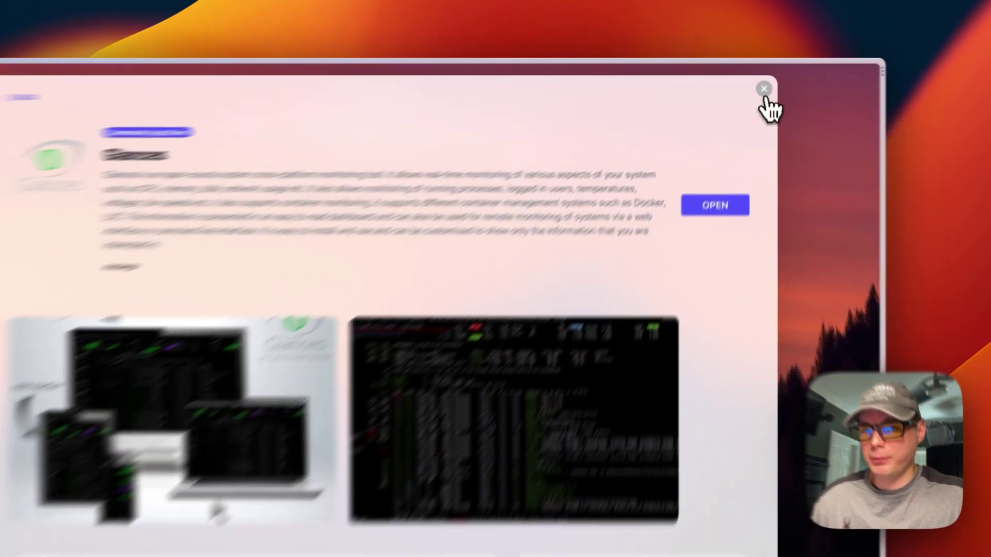
pyautogui.click(765, 79)
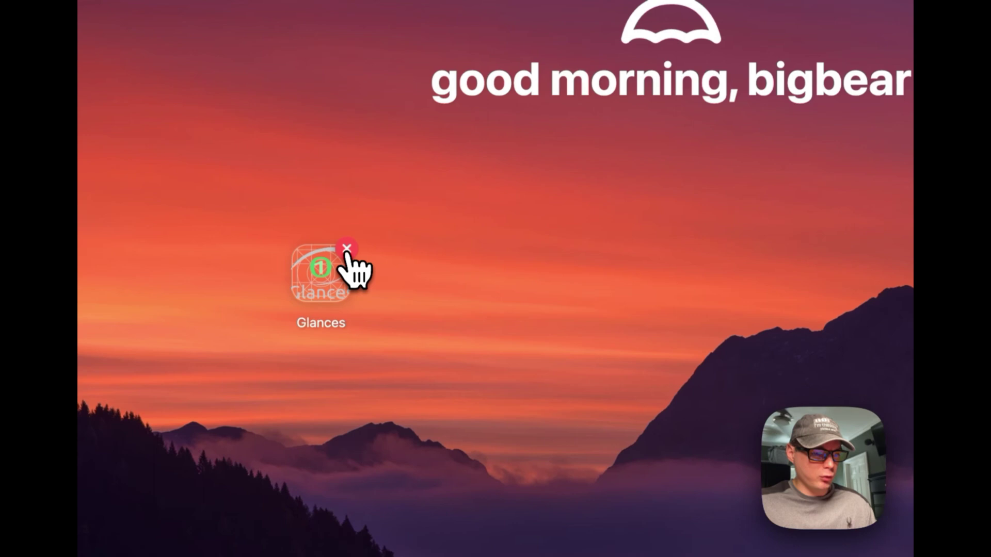
# - Finish managing apps on the home screen, and generate the troubleshooting logs from Umbrel's settings
pyautogui.click(347, 249)
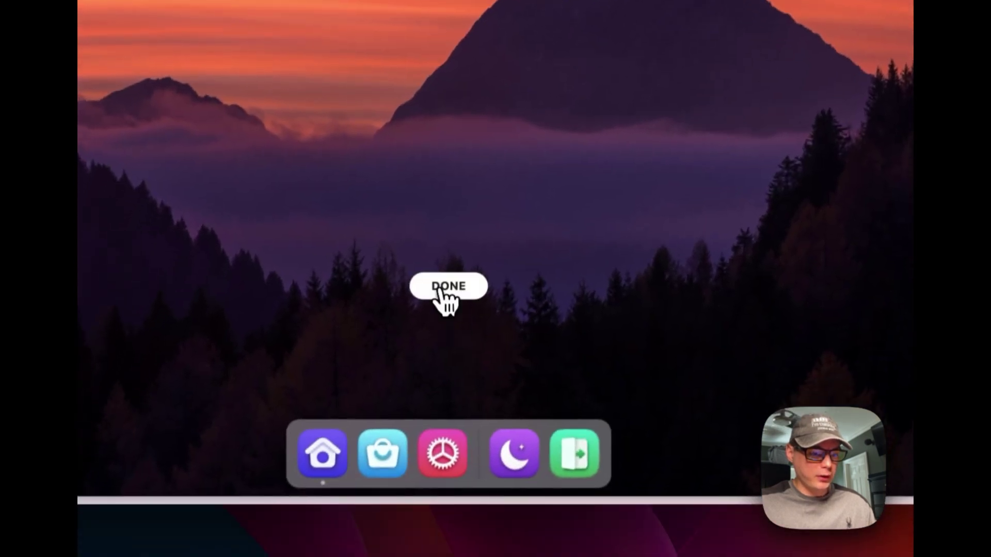
pyautogui.click(399, 418)
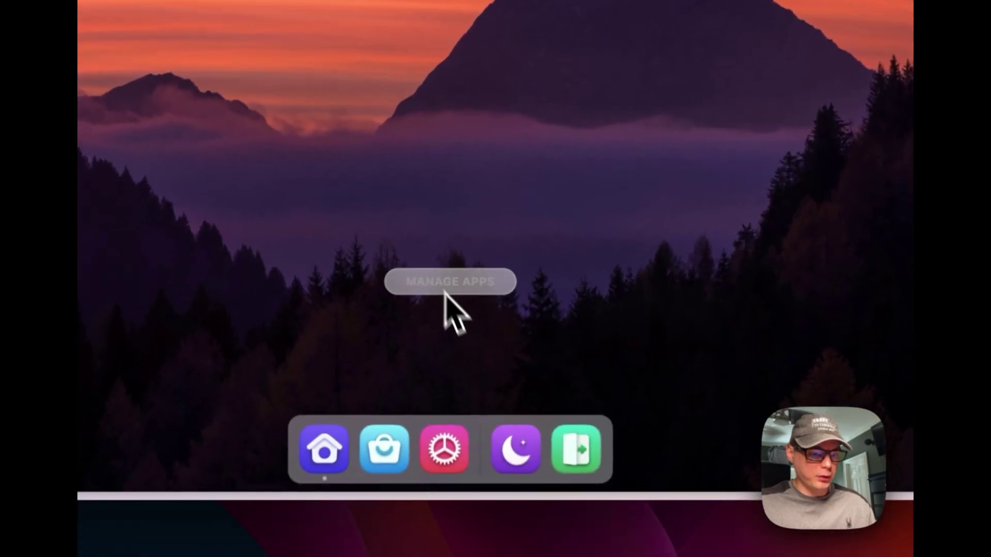
pyautogui.click(447, 454)
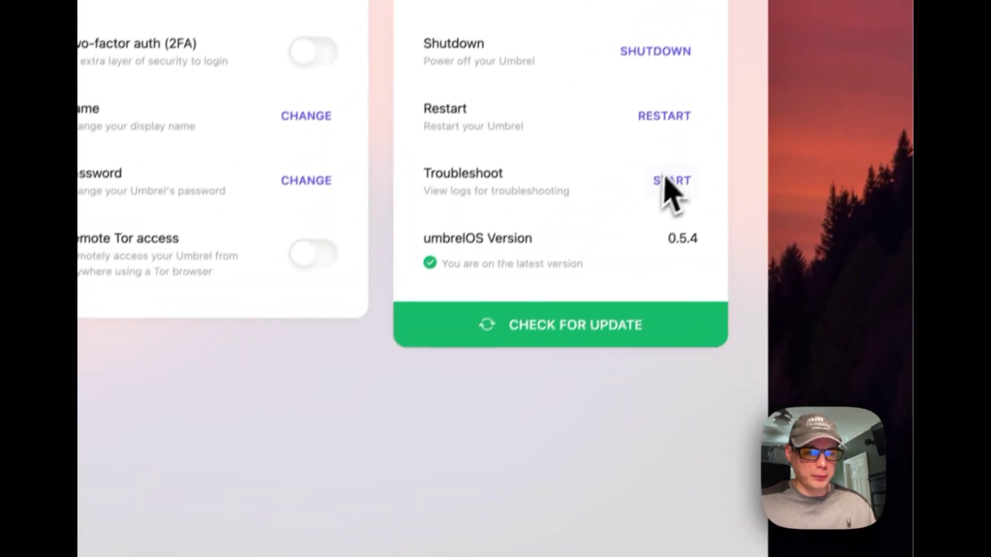
pyautogui.click(668, 182)
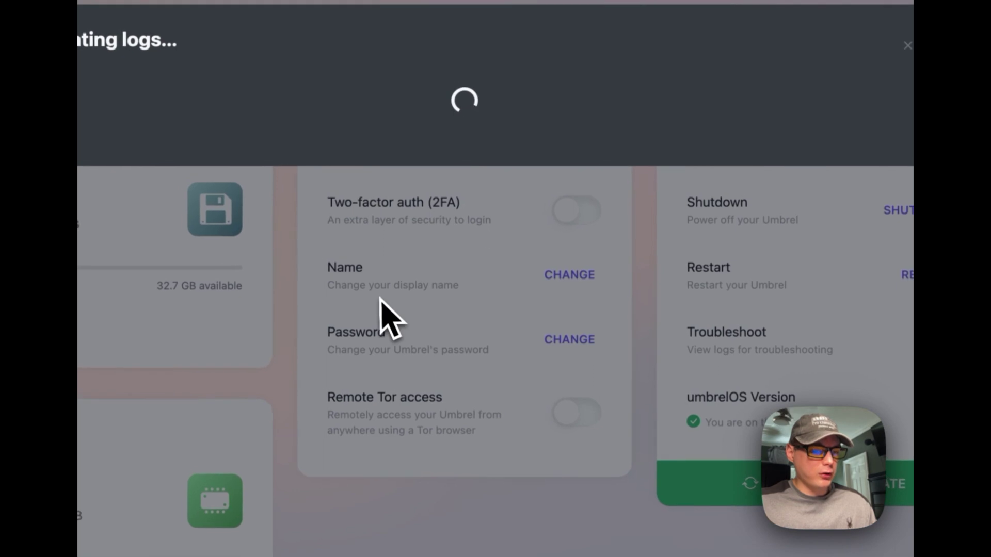
# - Read the logs from memory usage through Karen logs and Docker containers, highlighting the big-bear-umbrel-glances memory line and its two container entries
pyautogui.scroll(-3, 323, 361)
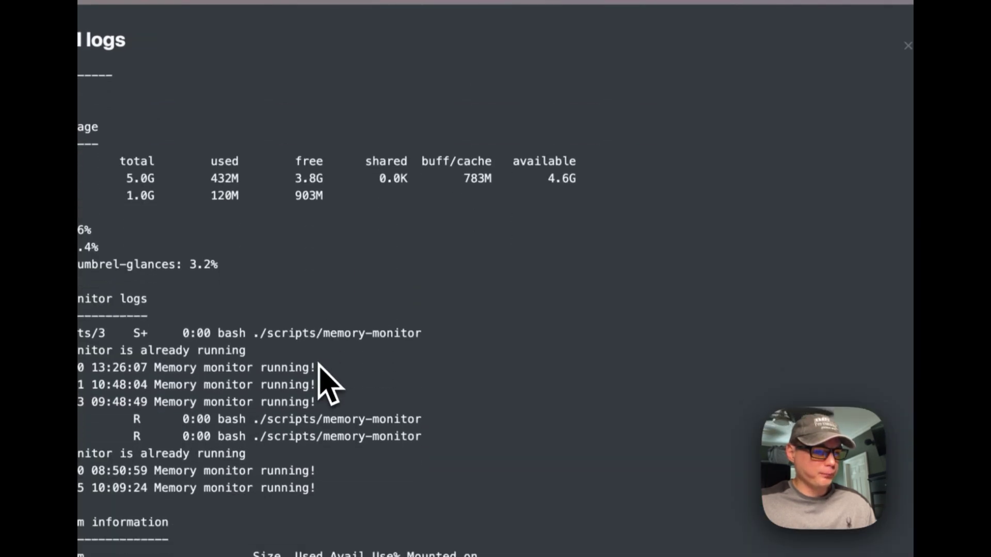
pyautogui.moveTo(343, 213); pyautogui.dragTo(632, 206)
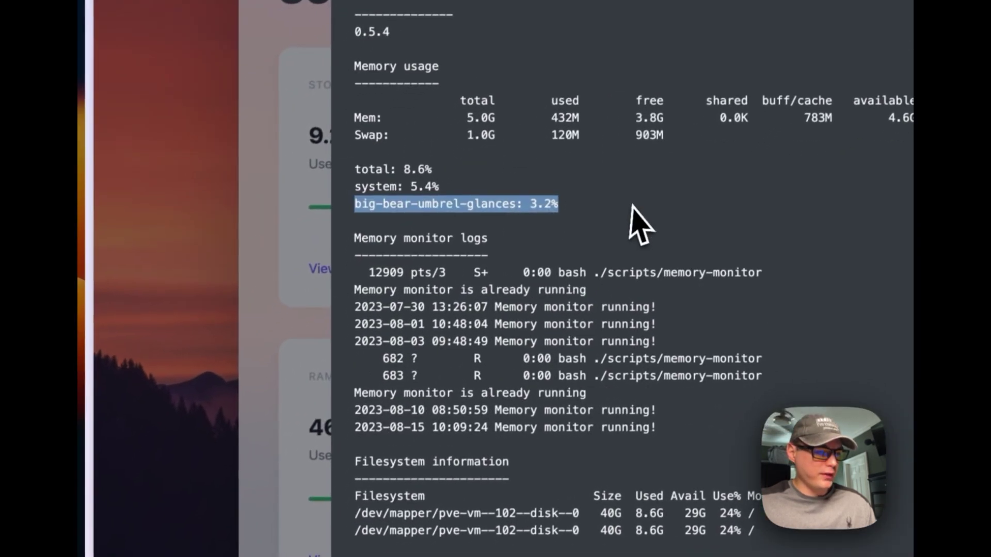
pyautogui.scroll(-4, 560, 262)
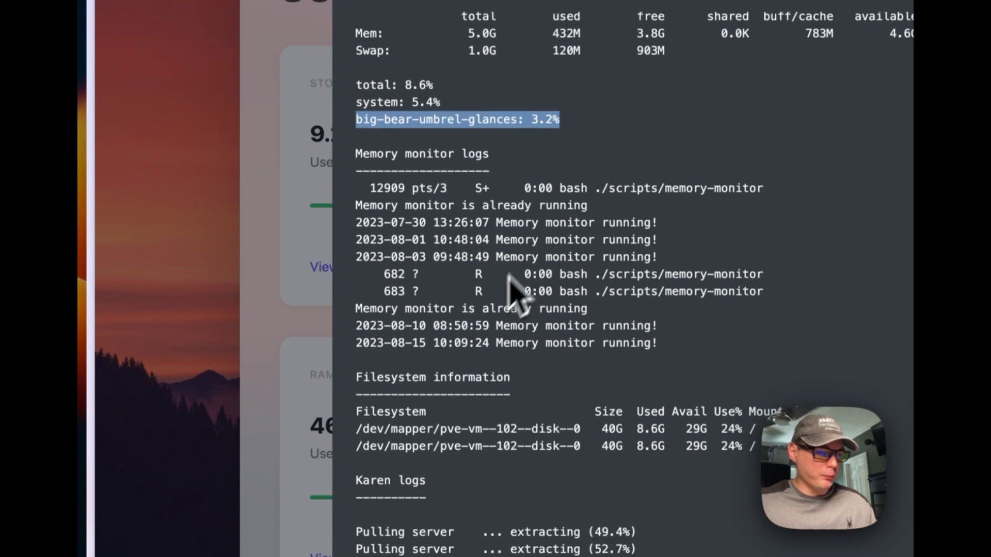
pyautogui.scroll(-10, 527, 295)
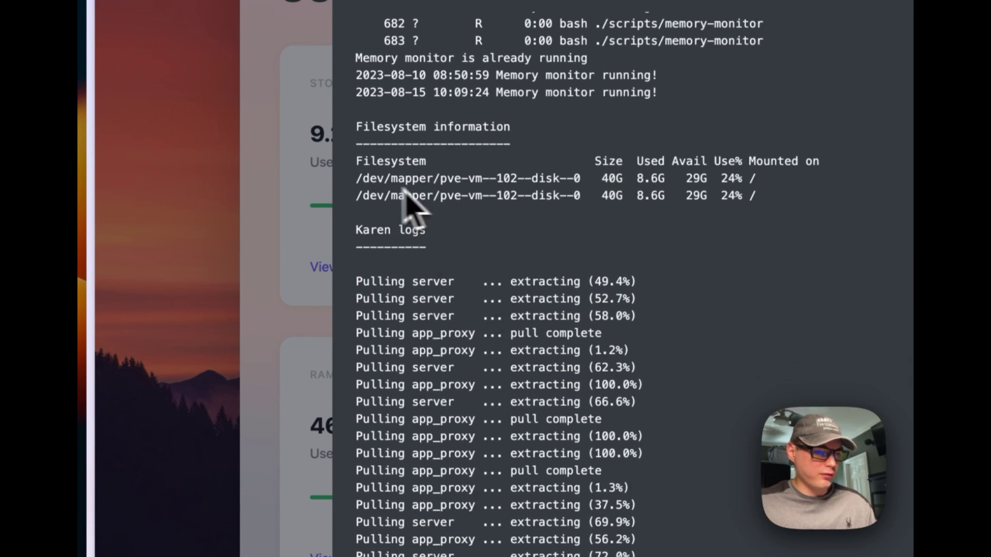
pyautogui.scroll(-7, 519, 289)
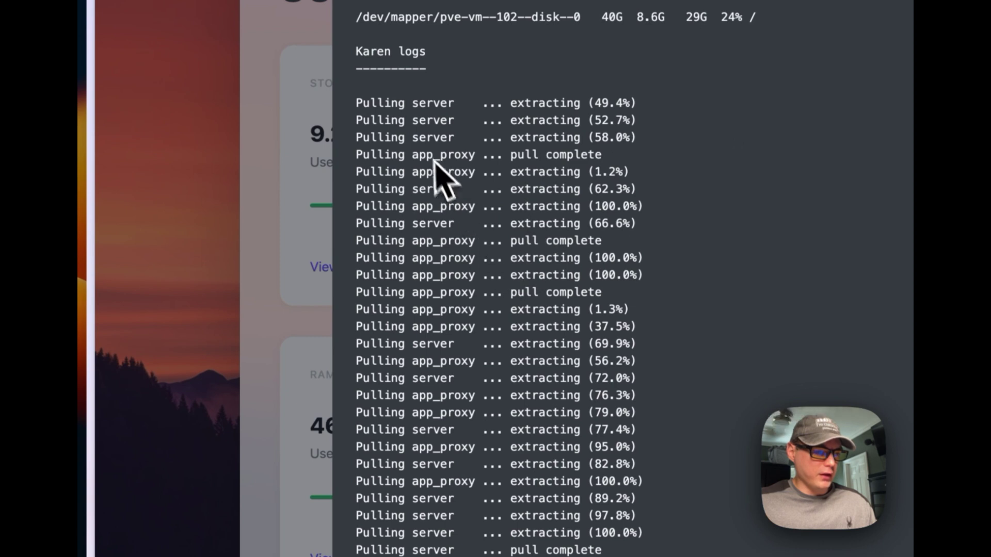
pyautogui.scroll(-20, 481, 406)
pyautogui.scroll(-4, 482, 413)
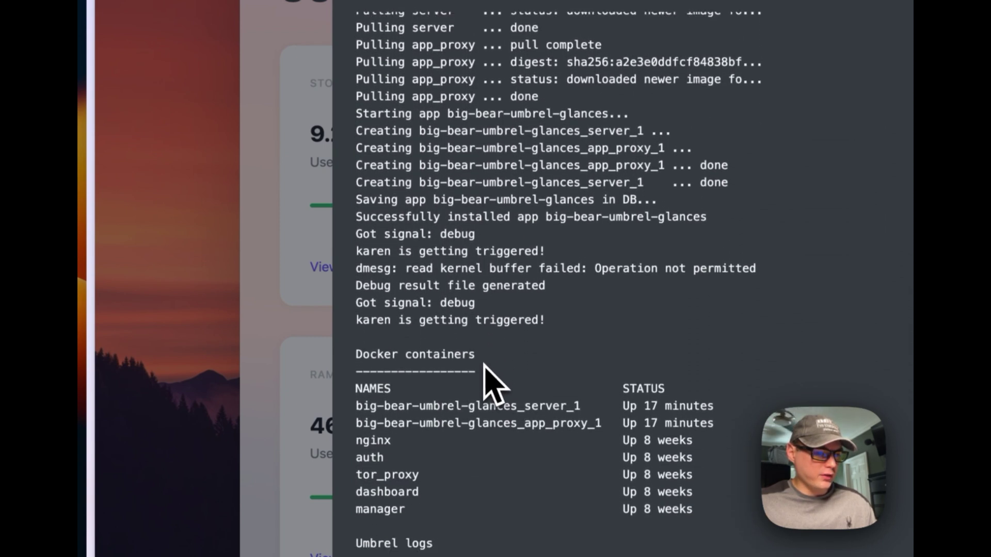
pyautogui.scroll(-3, 494, 385)
pyautogui.moveTo(356, 349); pyautogui.dragTo(820, 369)
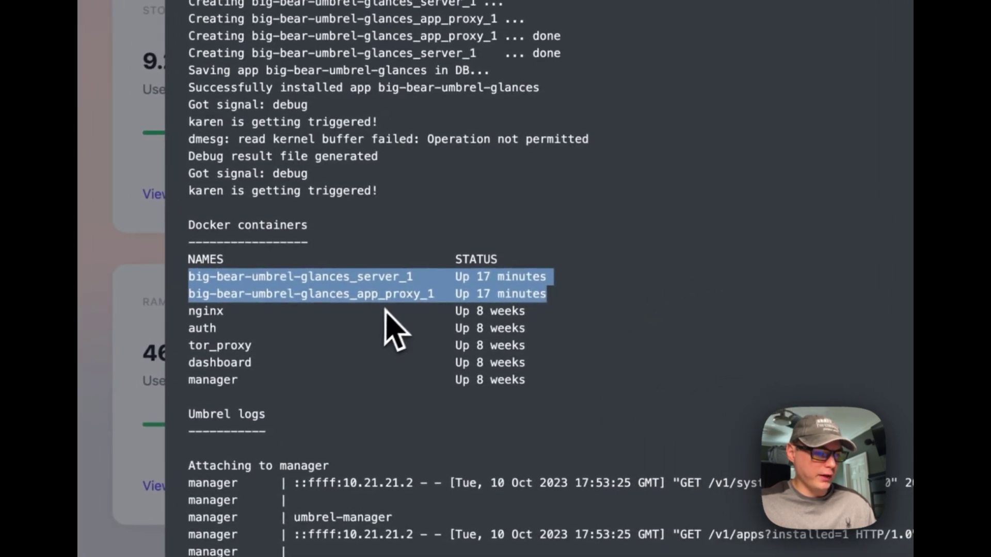
# - Read through the Umbrel, Tor Proxy and App log sections, then close the logs
pyautogui.scroll(-15, 418, 317)
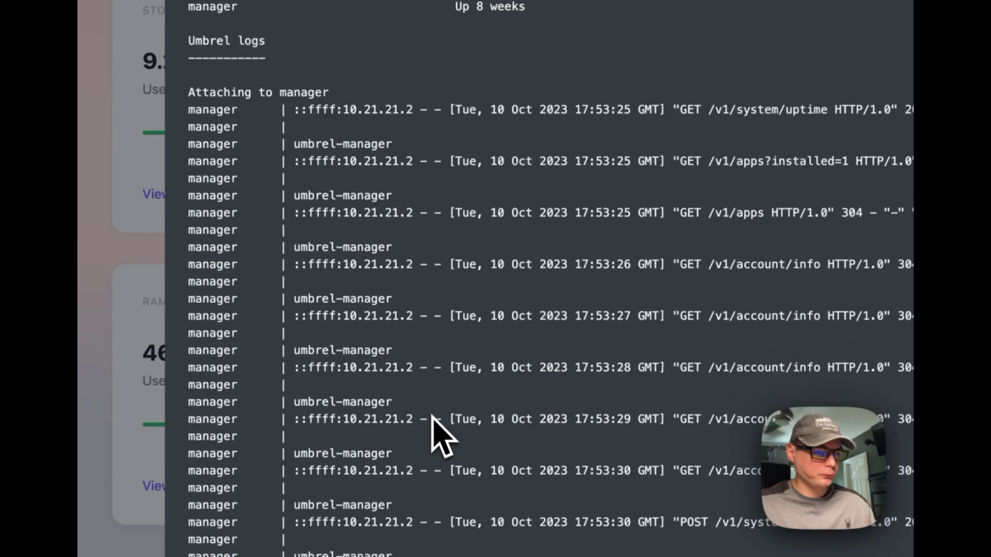
pyautogui.scroll(-10, 392, 361)
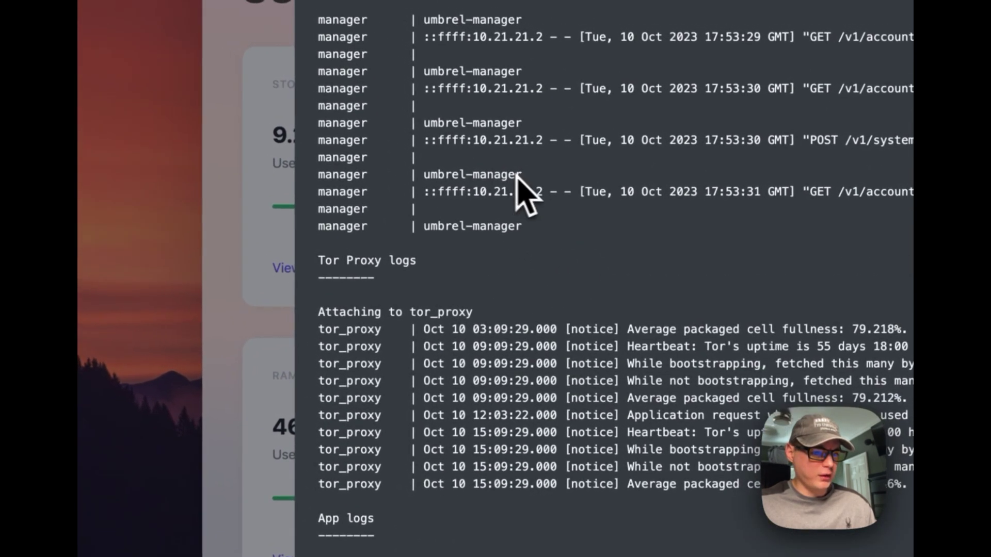
pyautogui.scroll(-3, 563, 264)
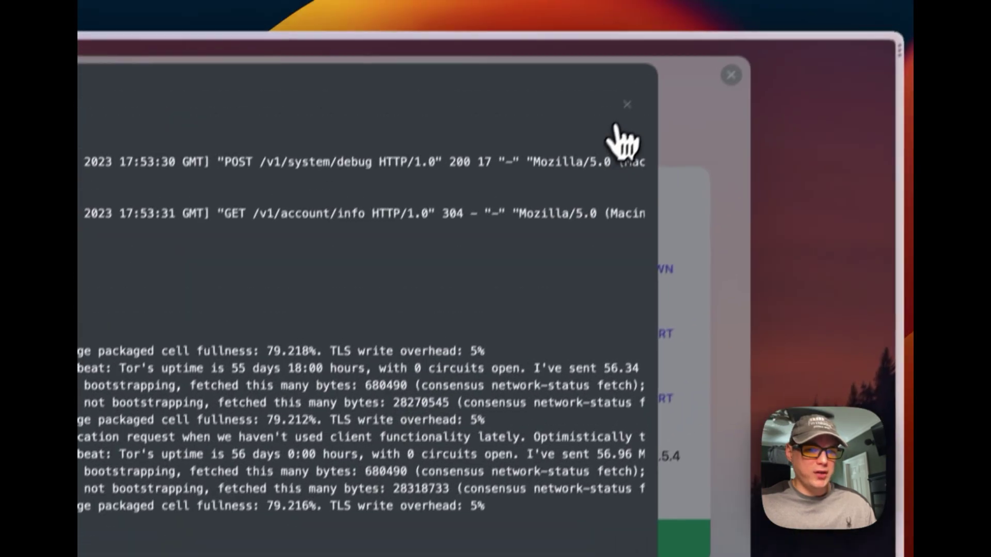
pyautogui.click(626, 104)
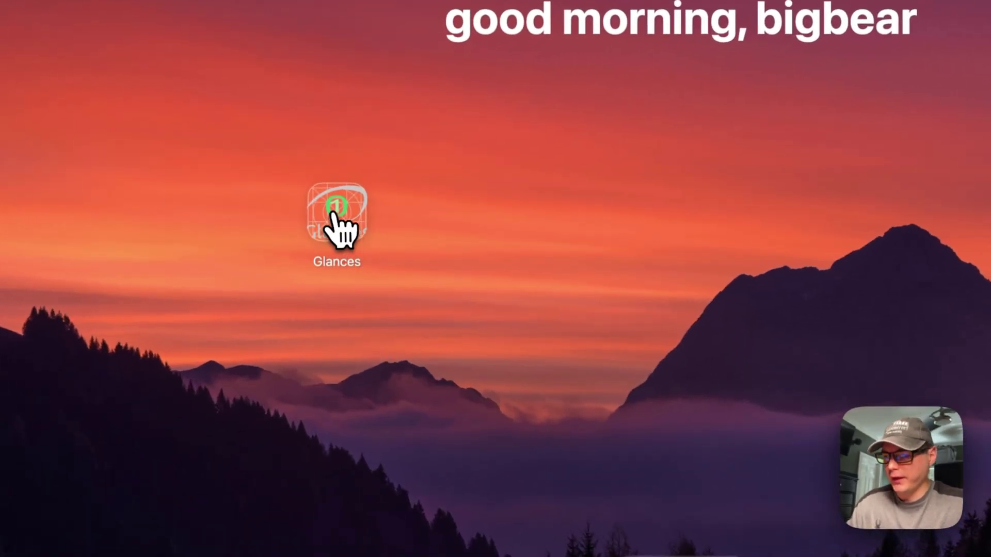
# - Launch Glances from the Umbrel home screen and highlight the rows of its containers table
pyautogui.click(333, 216)
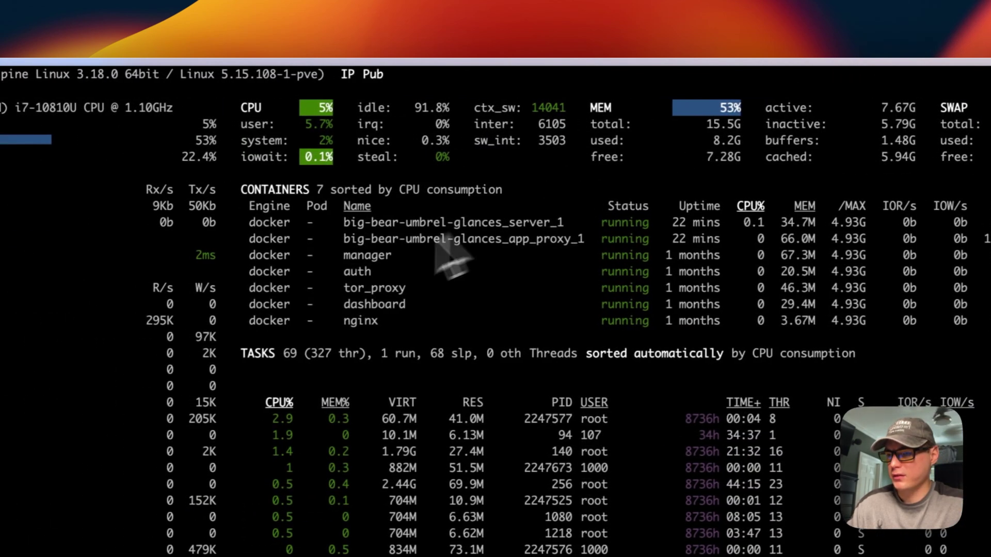
pyautogui.moveTo(326, 223); pyautogui.dragTo(909, 320)
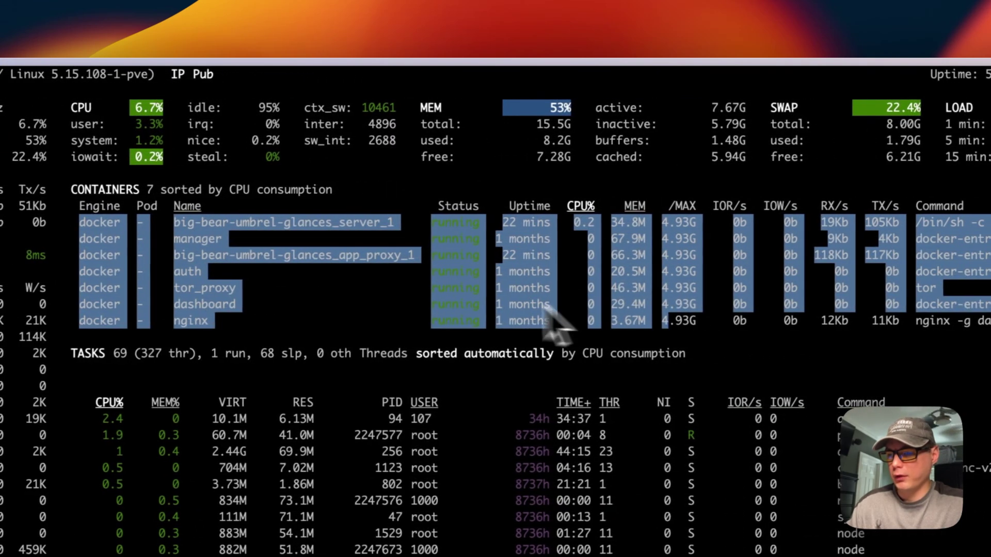